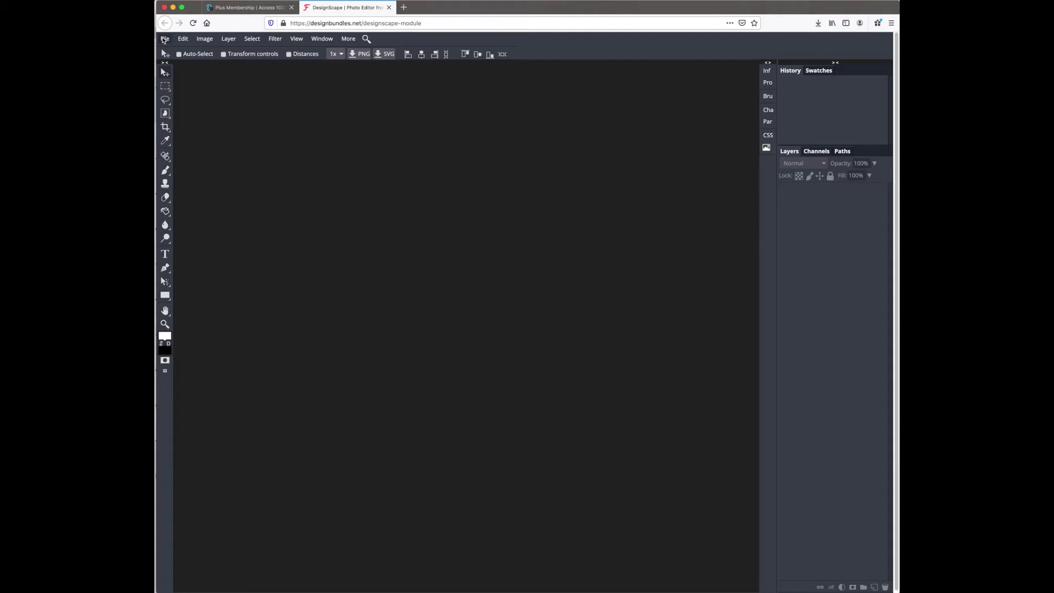
- Browse in File > Open to the Sublimation Bundle's Watercolor backgrounds folder in Downloads
{"action": "left_click", "coordinate": [164, 40]}
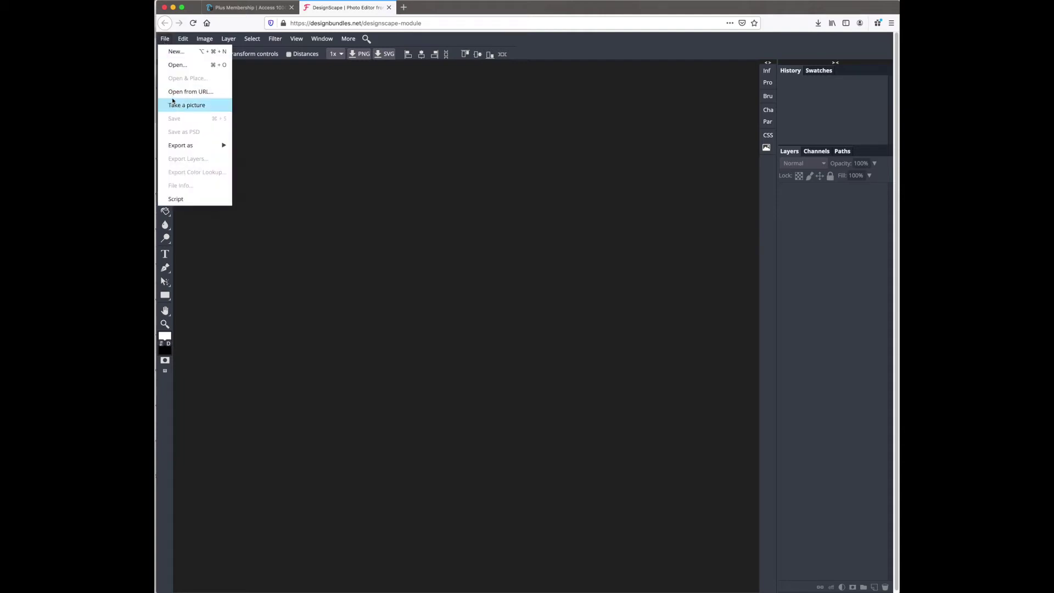
{"action": "left_click", "coordinate": [173, 65]}
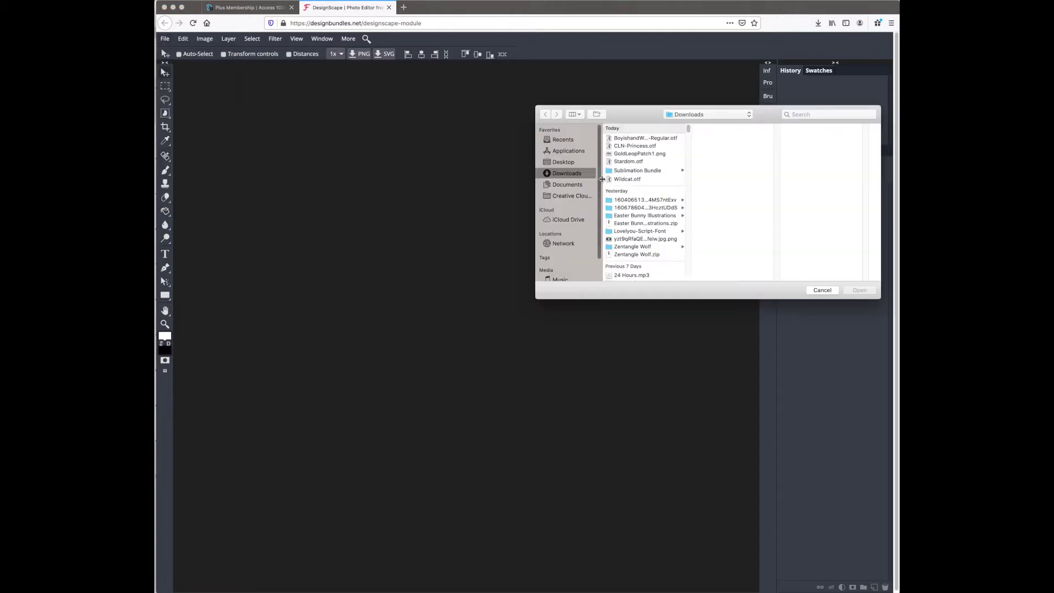
{"action": "left_click", "coordinate": [671, 171]}
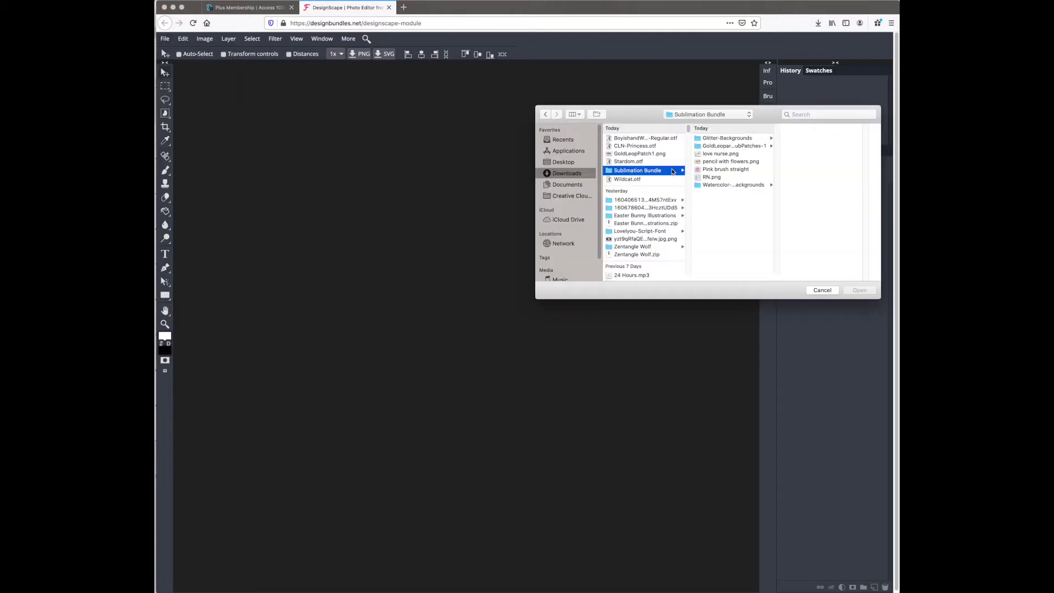
{"action": "left_click", "coordinate": [724, 138]}
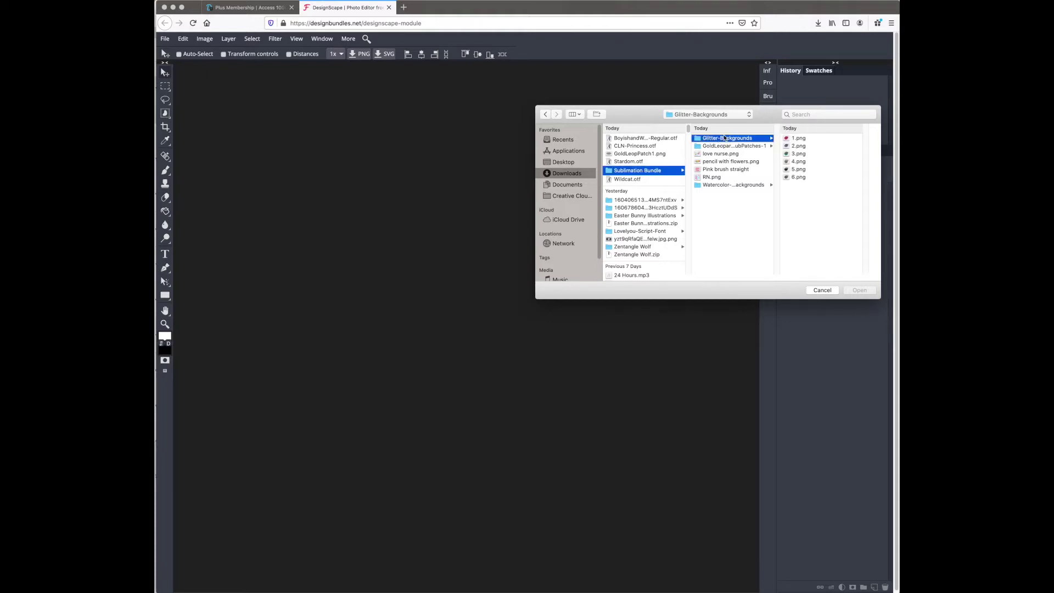
{"action": "key", "text": "Down"}
{"action": "key", "text": "Down"}
{"action": "key", "text": "Down"}
{"action": "key", "text": "Down"}
{"action": "key", "text": "Down"}
{"action": "key", "text": "Down"}
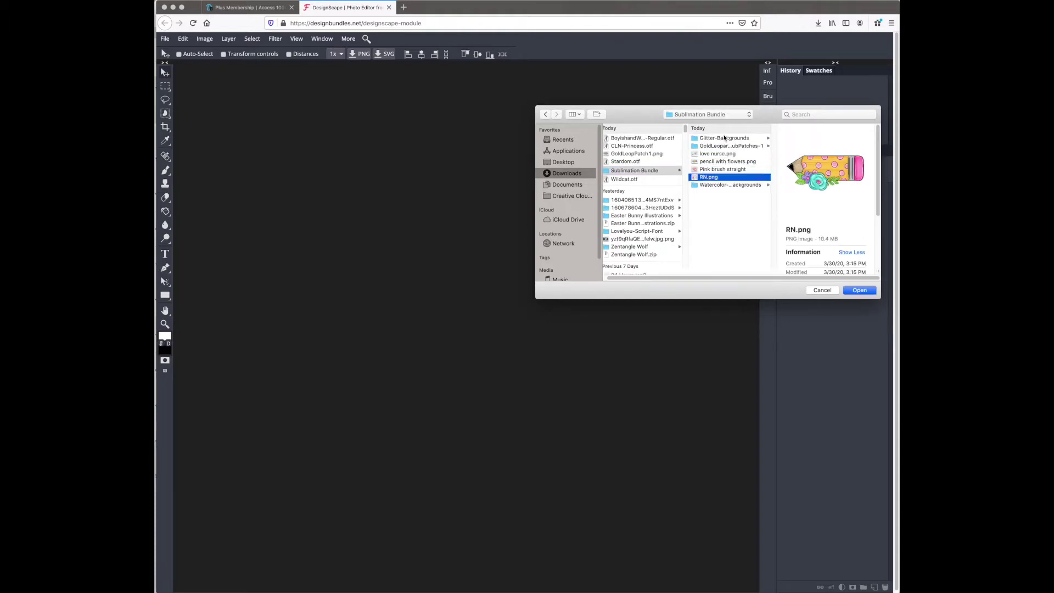
{"action": "key", "text": "Right"}
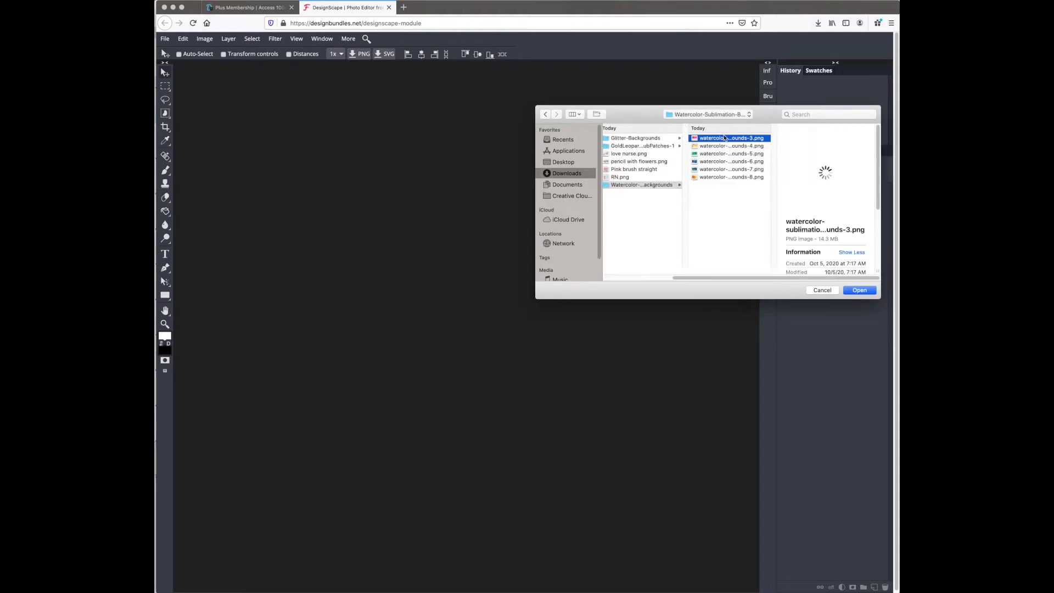
- Preview the watercolour backgrounds and open the blue-purple watercolour file number 6
{"action": "key", "text": "Down"}
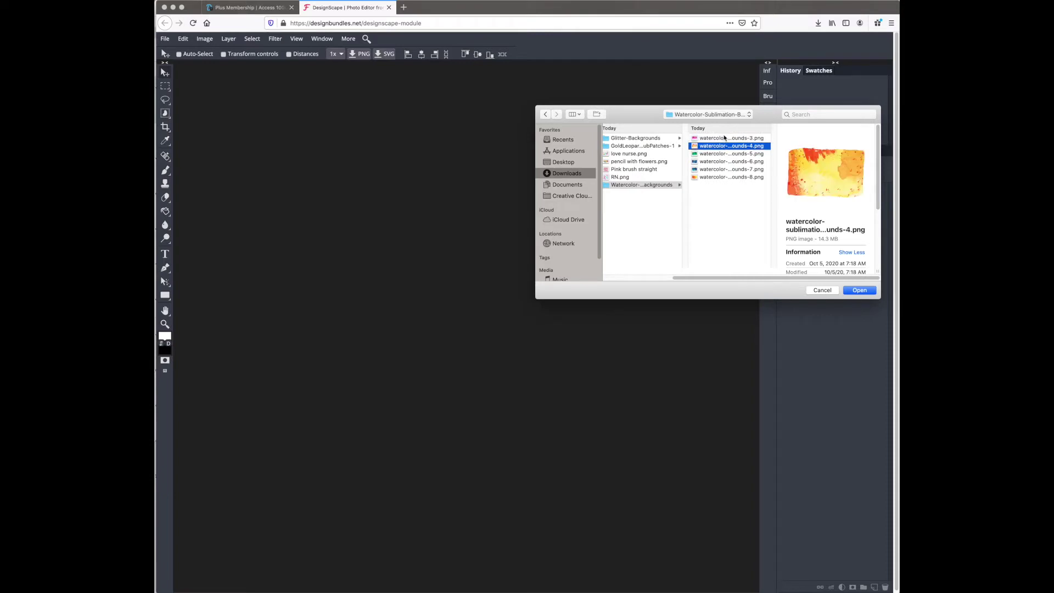
{"action": "key", "text": "Down"}
{"action": "key", "text": "Down"}
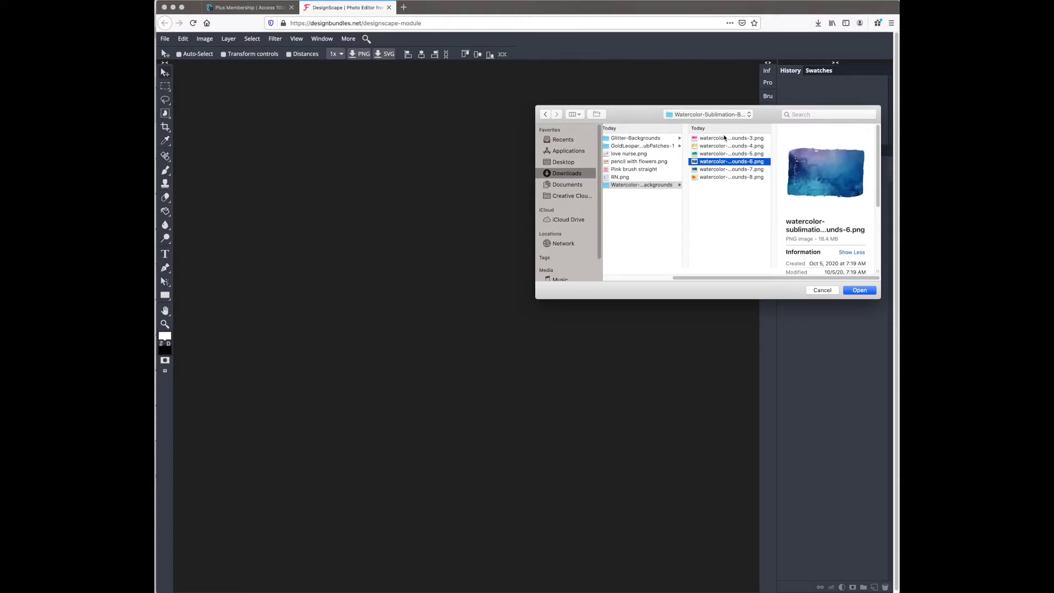
{"action": "left_click_drag", "start_coordinate": [761, 126], "coordinate": [522, 178]}
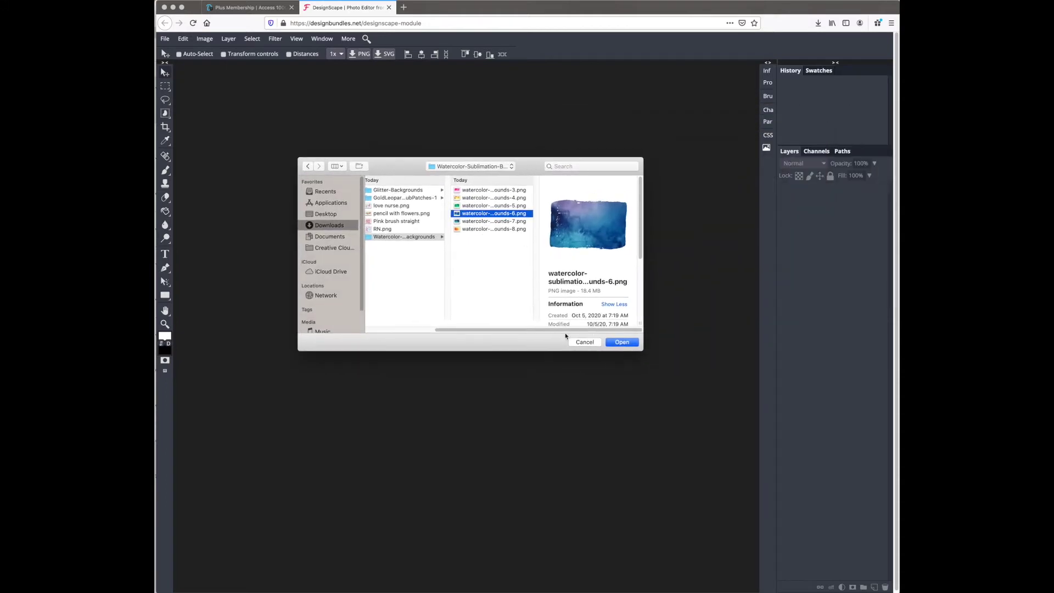
{"action": "key", "text": "Down"}
{"action": "key", "text": "Down"}
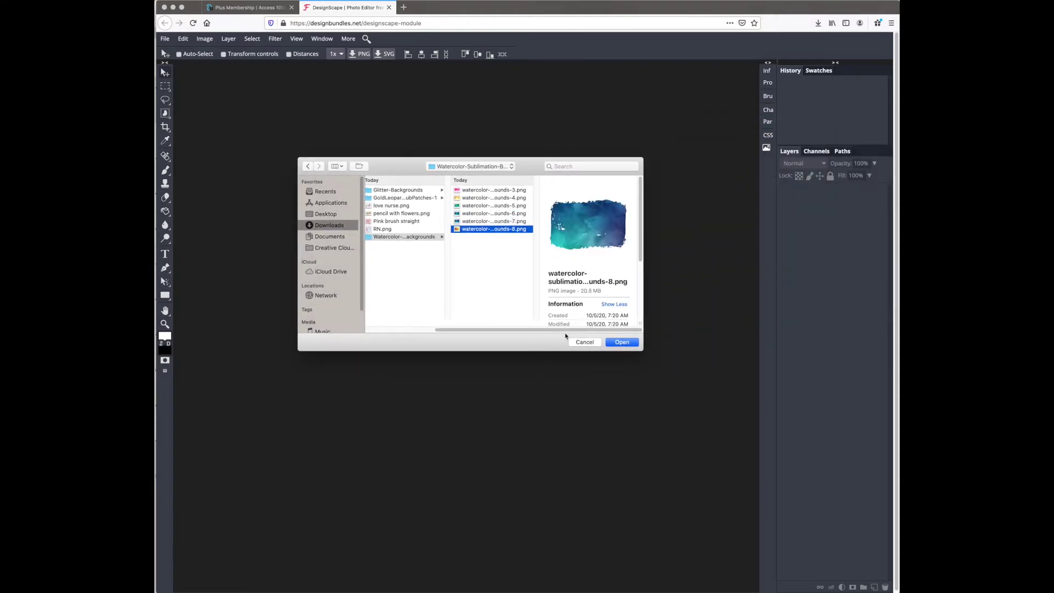
{"action": "key", "text": "Up"}
{"action": "key", "text": "Up"}
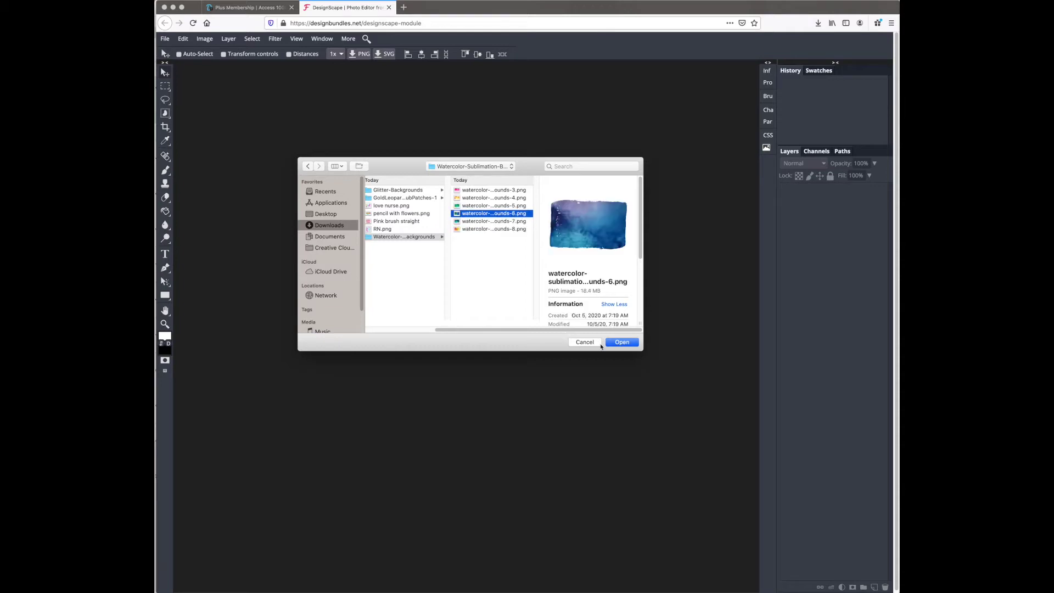
{"action": "left_click", "coordinate": [617, 343]}
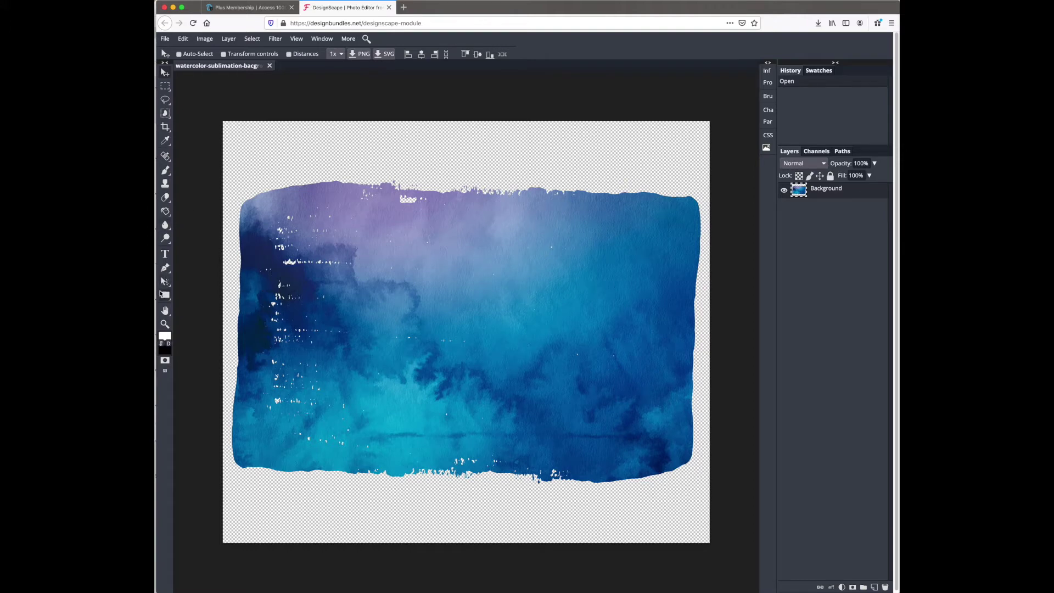
- Draw a large circle with the Ellipse tool over the watercolour's centre
{"action": "right_click", "coordinate": [163, 297]}
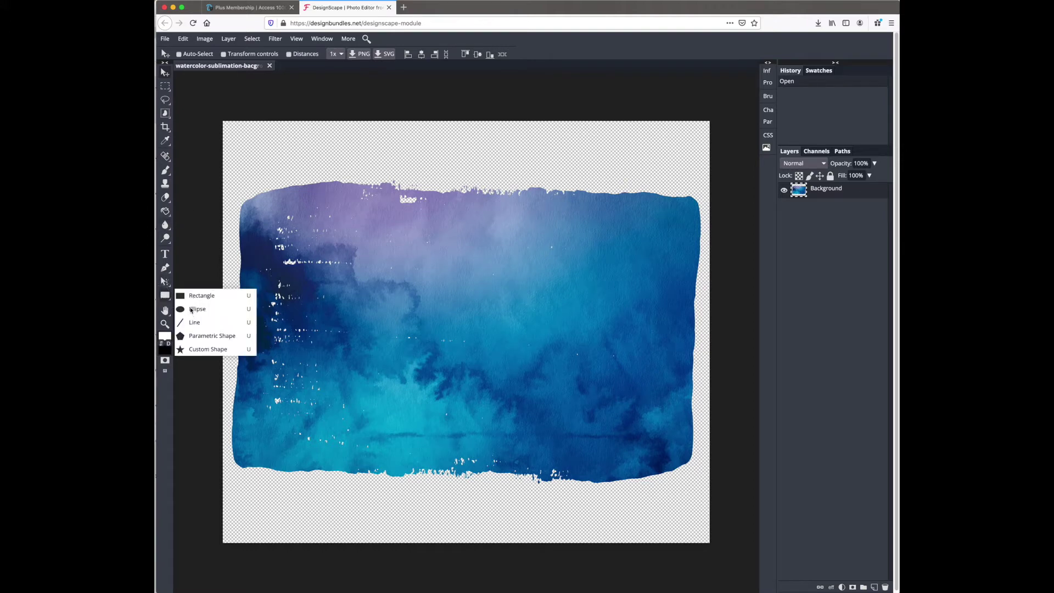
{"action": "left_click", "coordinate": [222, 310]}
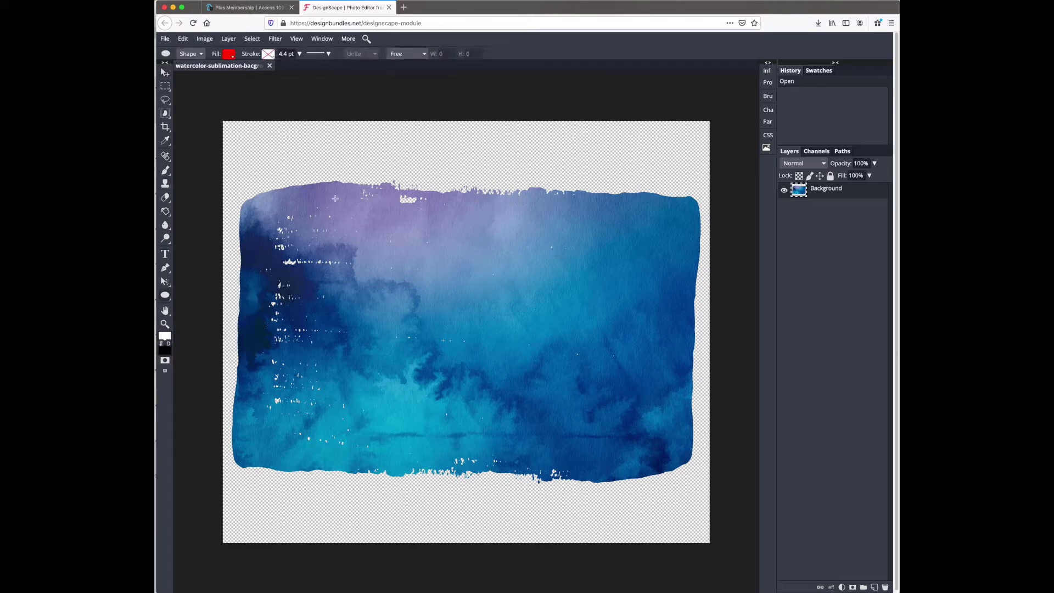
{"action": "left_click_drag", "start_coordinate": [333, 191], "coordinate": [626, 458]}
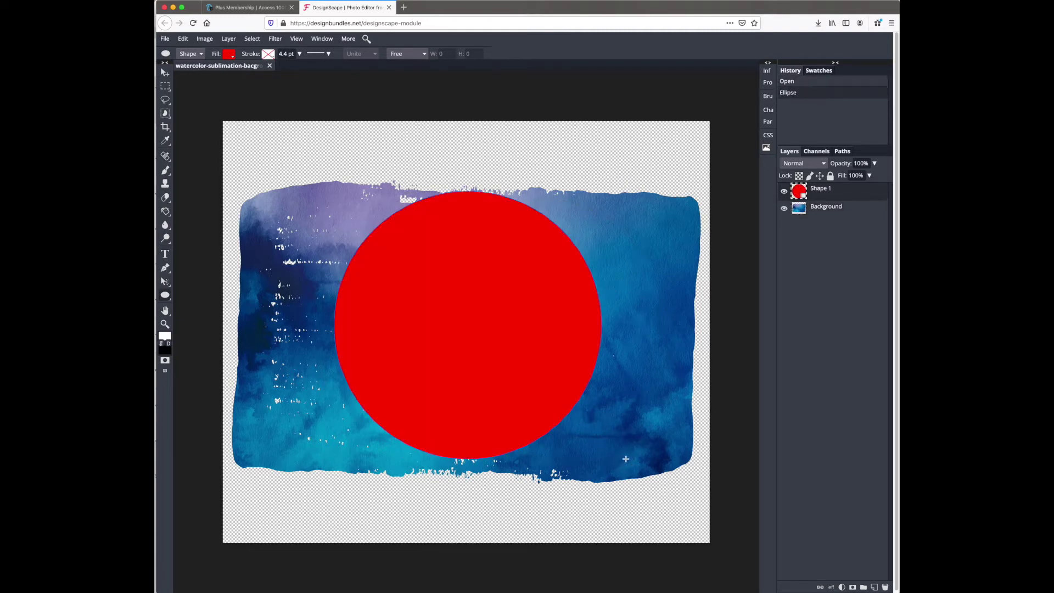
- Set the circle's fill to grey and dismiss the new-ellipse size prompt
{"action": "left_click", "coordinate": [227, 55]}
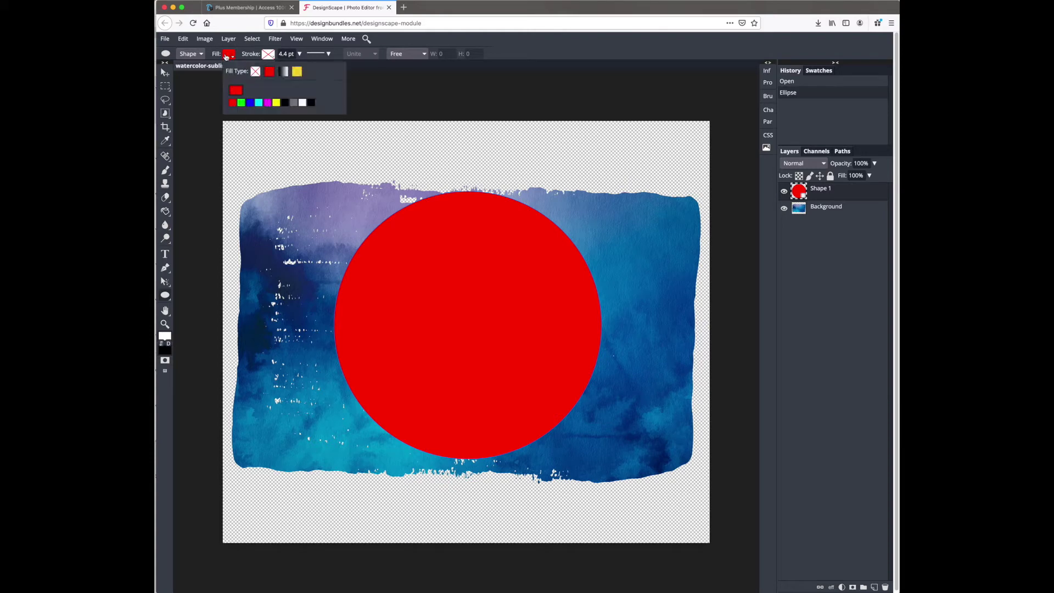
{"action": "left_click", "coordinate": [294, 104]}
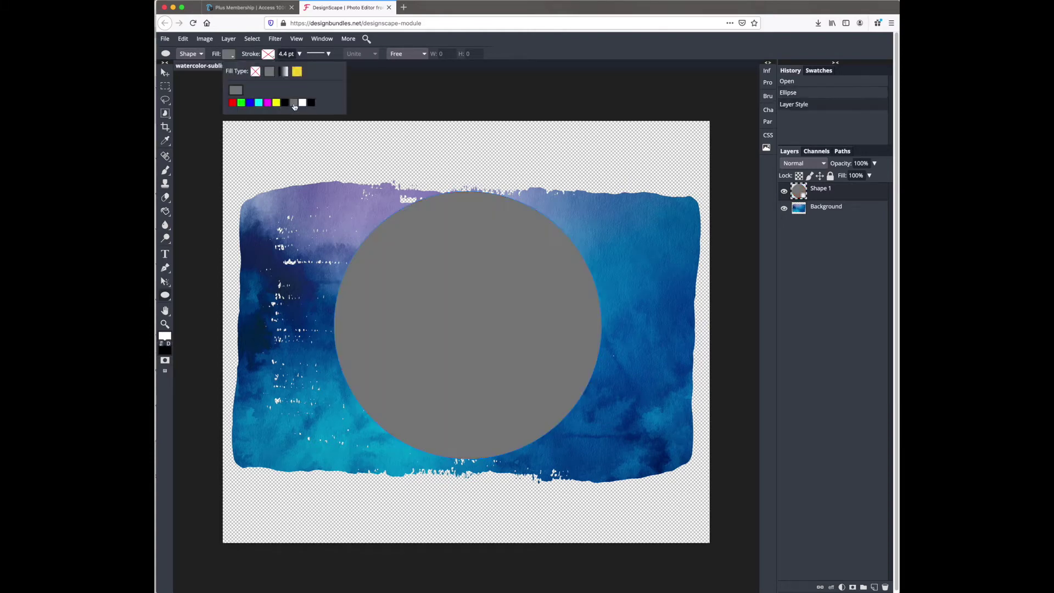
{"action": "left_click", "coordinate": [230, 58]}
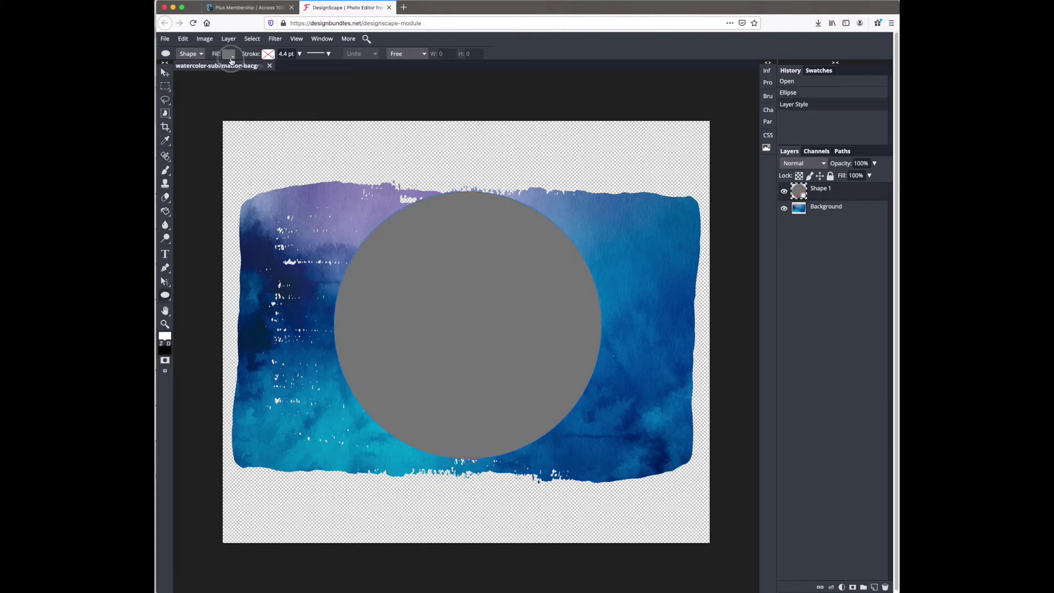
{"action": "left_click", "coordinate": [231, 59]}
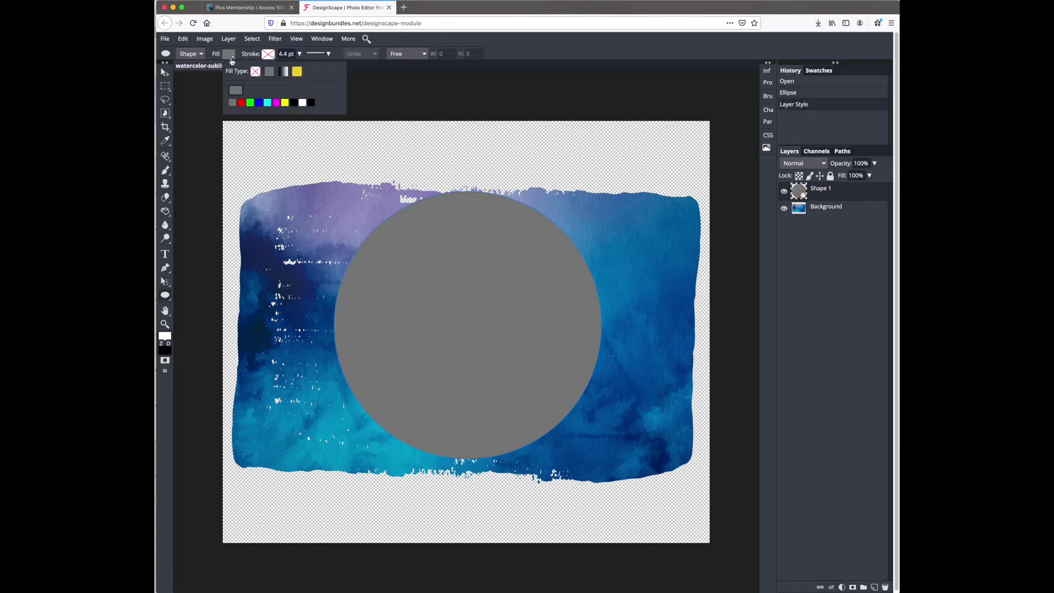
{"action": "left_click", "coordinate": [456, 81]}
{"action": "left_click", "coordinate": [337, 105]}
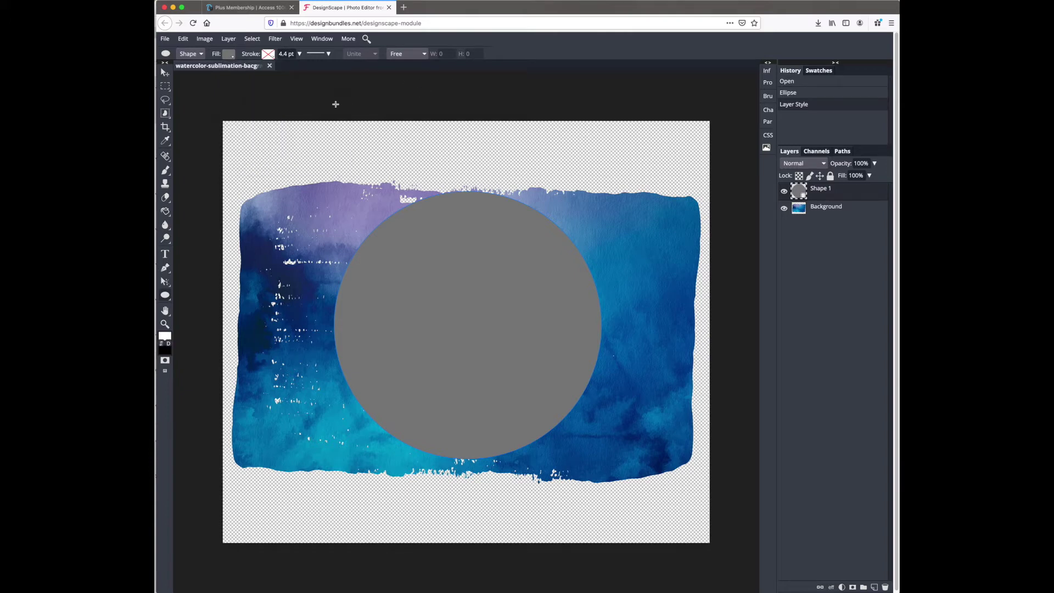
- Place Shape 1 beneath Background, clip the watercolour to it, then reposition the circle
{"action": "key", "text": "v"}
{"action": "left_click_drag", "start_coordinate": [835, 200], "coordinate": [838, 214]}
{"action": "right_click", "coordinate": [838, 193]}
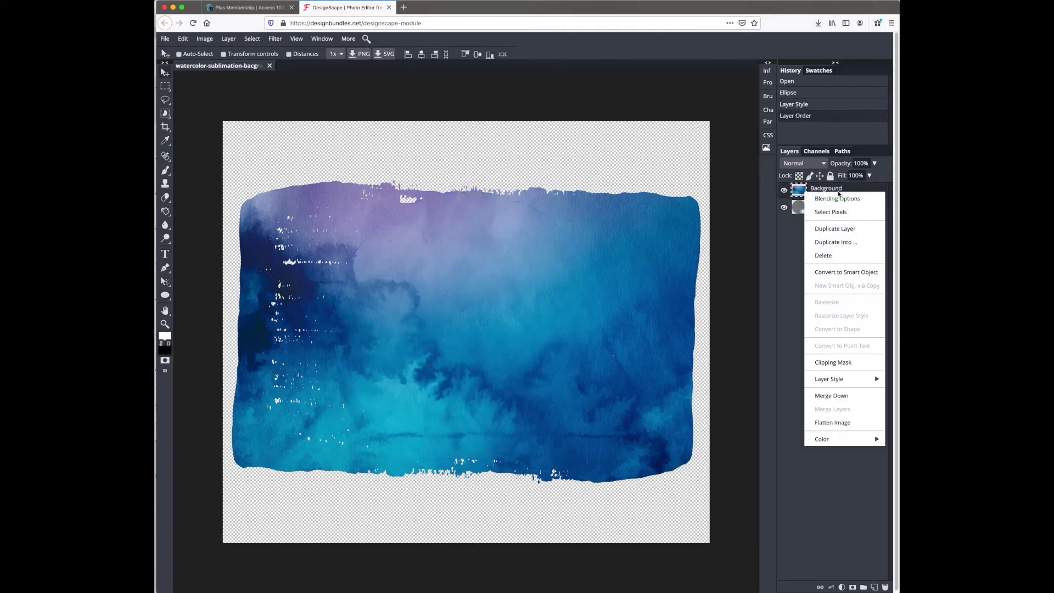
{"action": "left_click", "coordinate": [797, 282]}
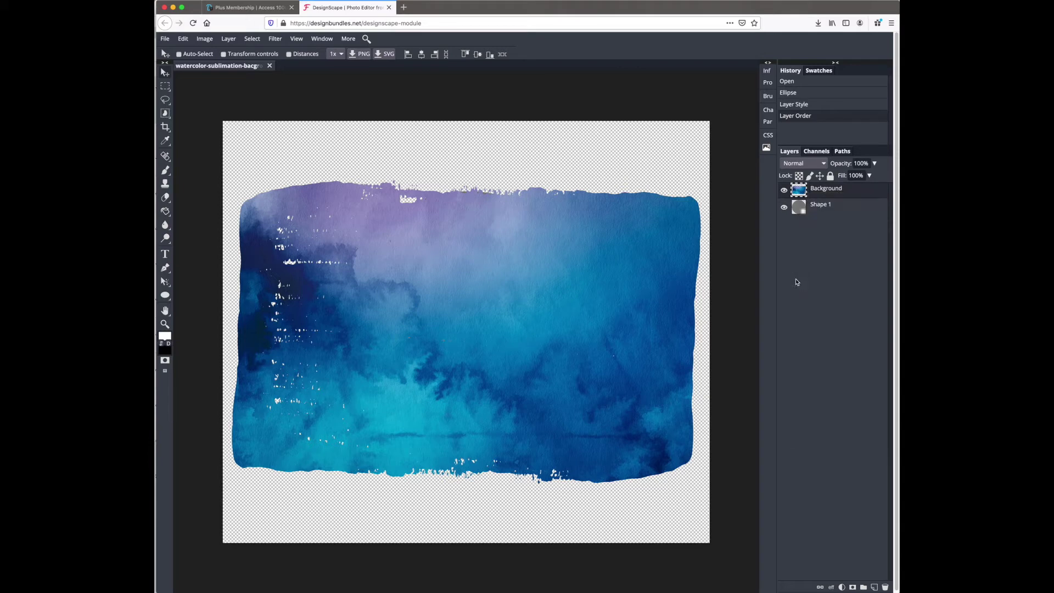
{"action": "right_click", "coordinate": [854, 193]}
{"action": "left_click", "coordinate": [864, 360]}
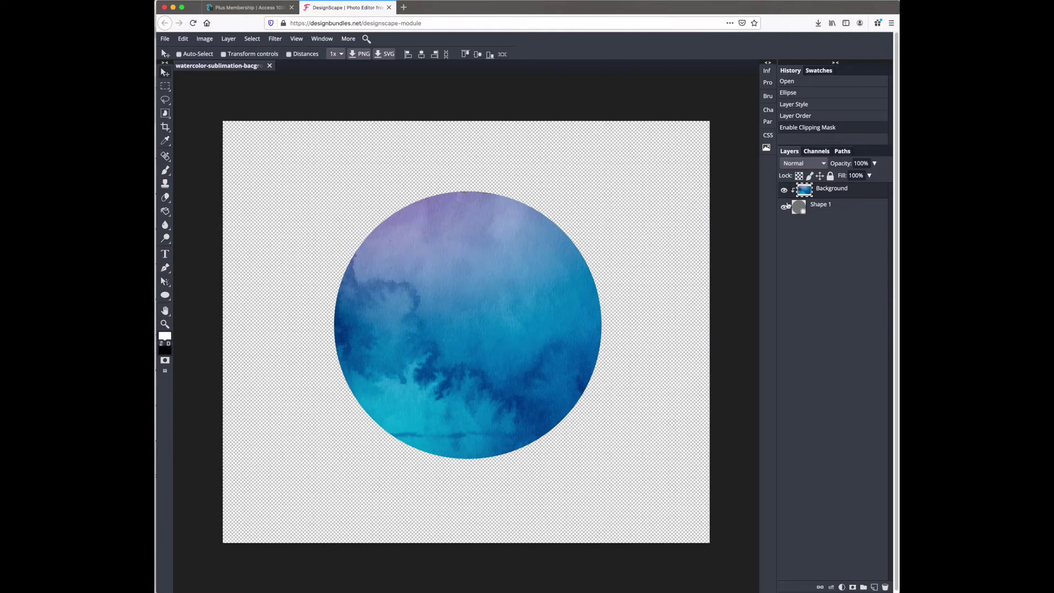
{"action": "left_click", "coordinate": [798, 207]}
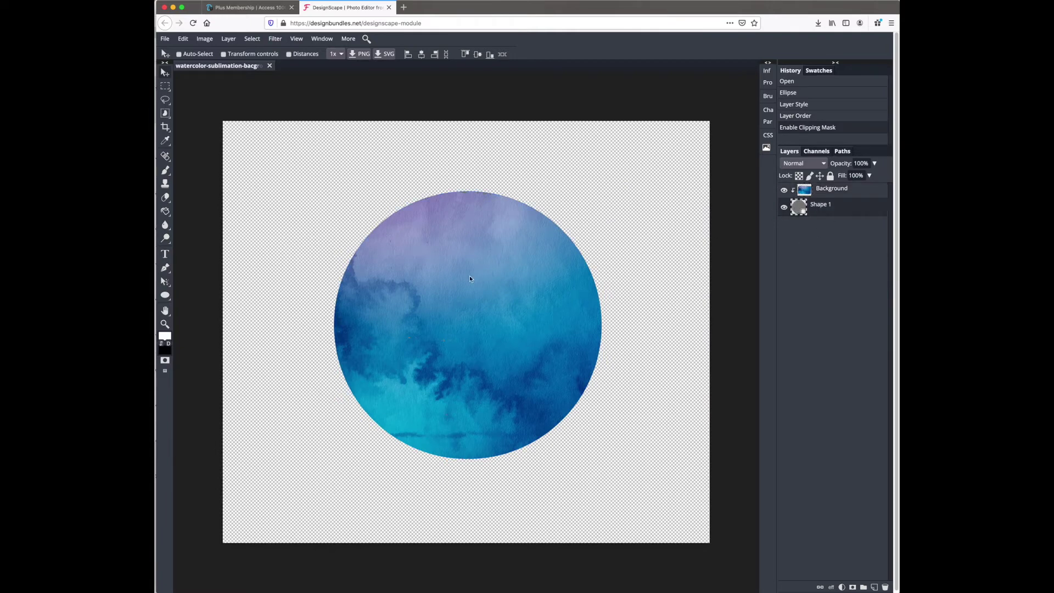
{"action": "left_click_drag", "start_coordinate": [469, 278], "coordinate": [463, 334]}
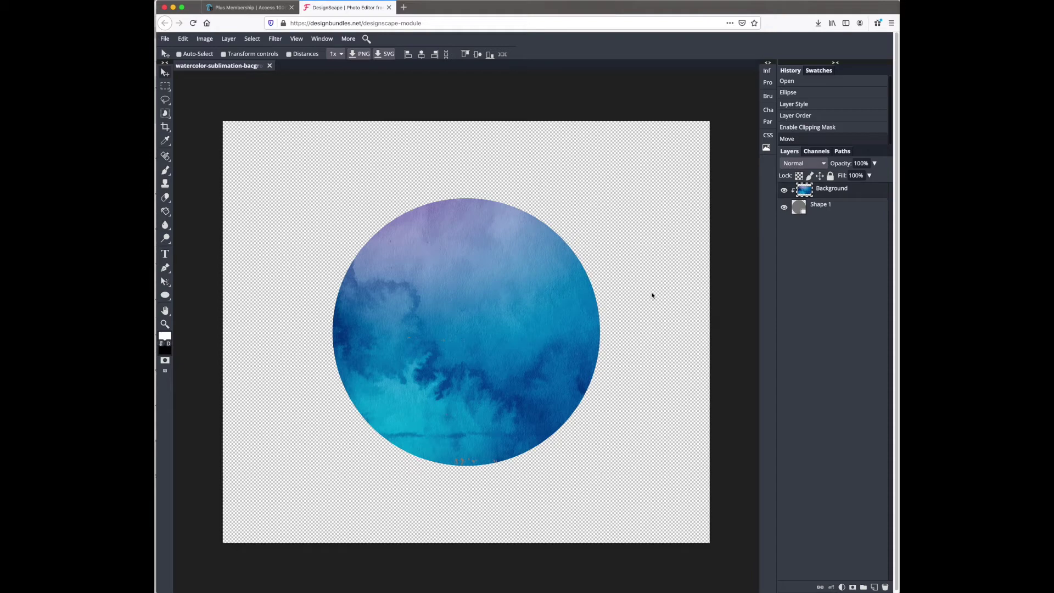
- Free Transform the watercolour: rotate about -90°, scale to ~108%, reposition, and commit
{"action": "key", "text": "ctrl+t"}
{"action": "key", "text": "Return"}
{"action": "key", "text": "ctrl+t"}
{"action": "key", "text": "Return"}
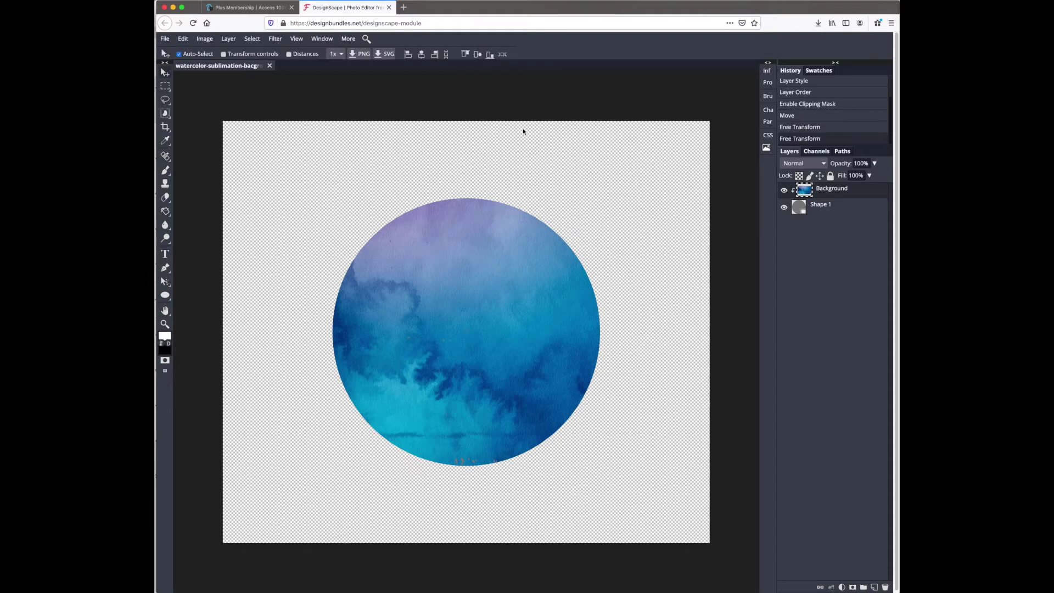
{"action": "left_click_drag", "start_coordinate": [522, 236], "coordinate": [501, 219]}
{"action": "key", "text": "ctrl+z"}
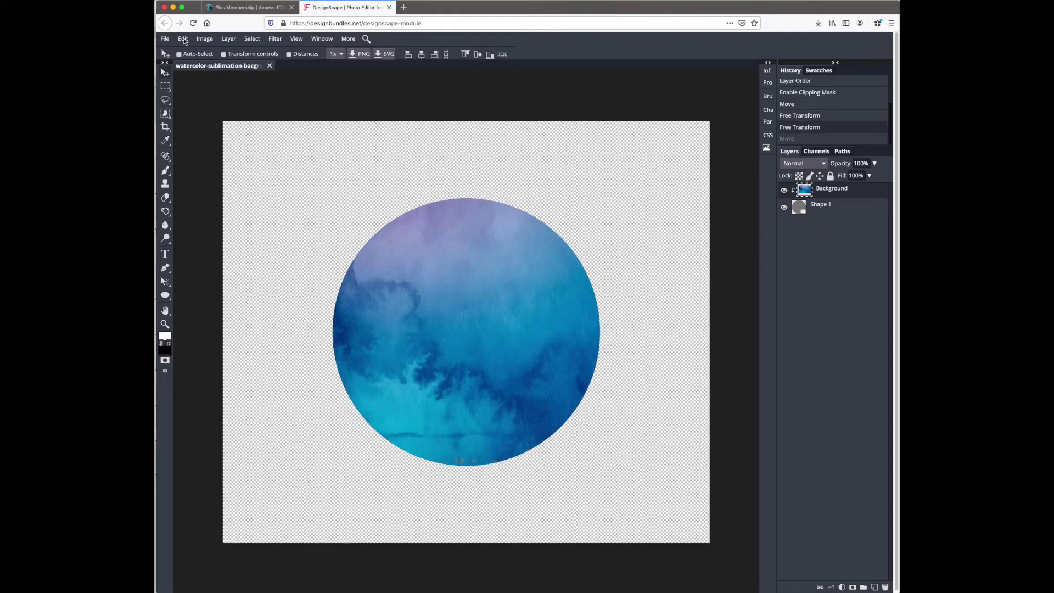
{"action": "left_click", "coordinate": [188, 41]}
{"action": "left_click", "coordinate": [228, 238]}
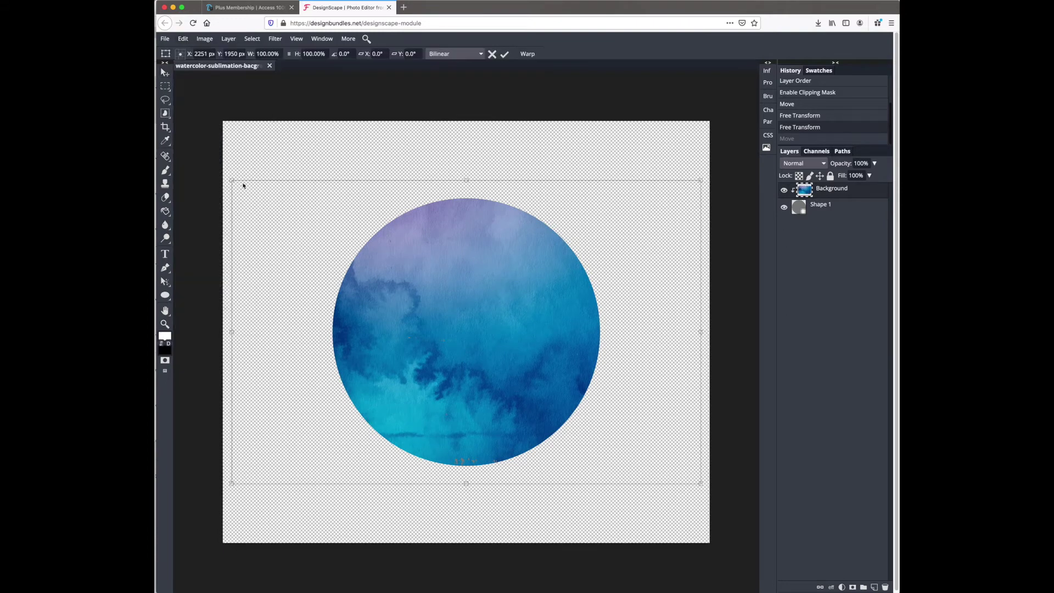
{"action": "left_click_drag", "start_coordinate": [244, 186], "coordinate": [435, 302]}
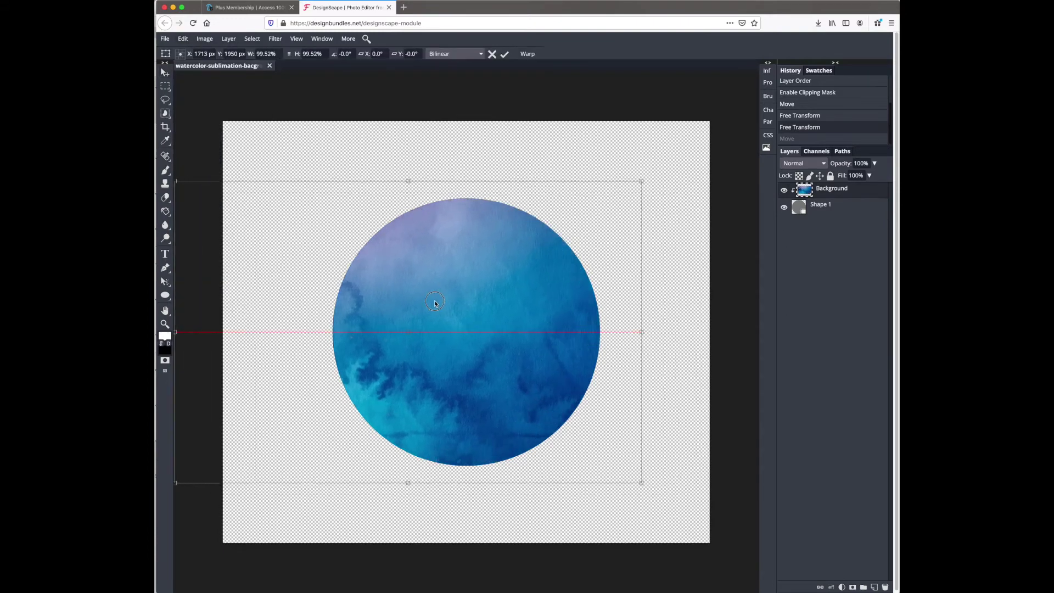
{"action": "left_click_drag", "start_coordinate": [641, 181], "coordinate": [312, 164]}
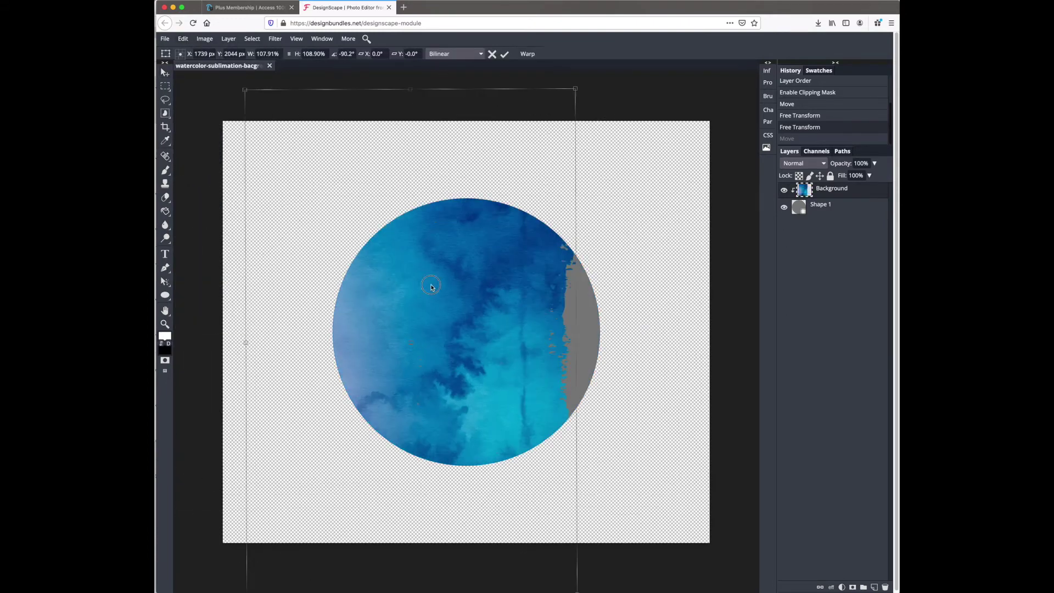
{"action": "left_click_drag", "start_coordinate": [431, 287], "coordinate": [484, 356]}
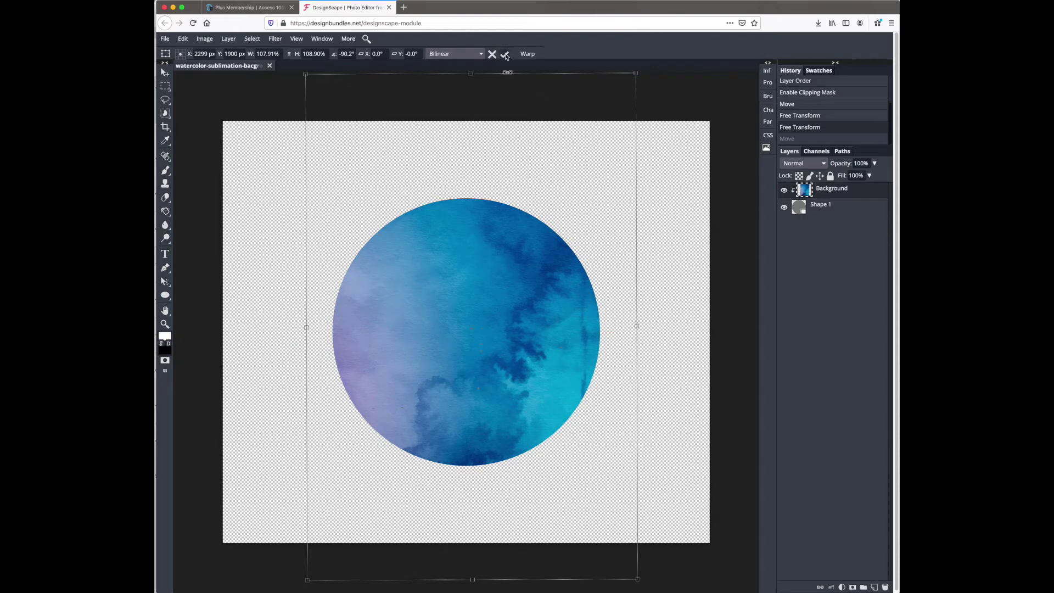
{"action": "left_click", "coordinate": [506, 55]}
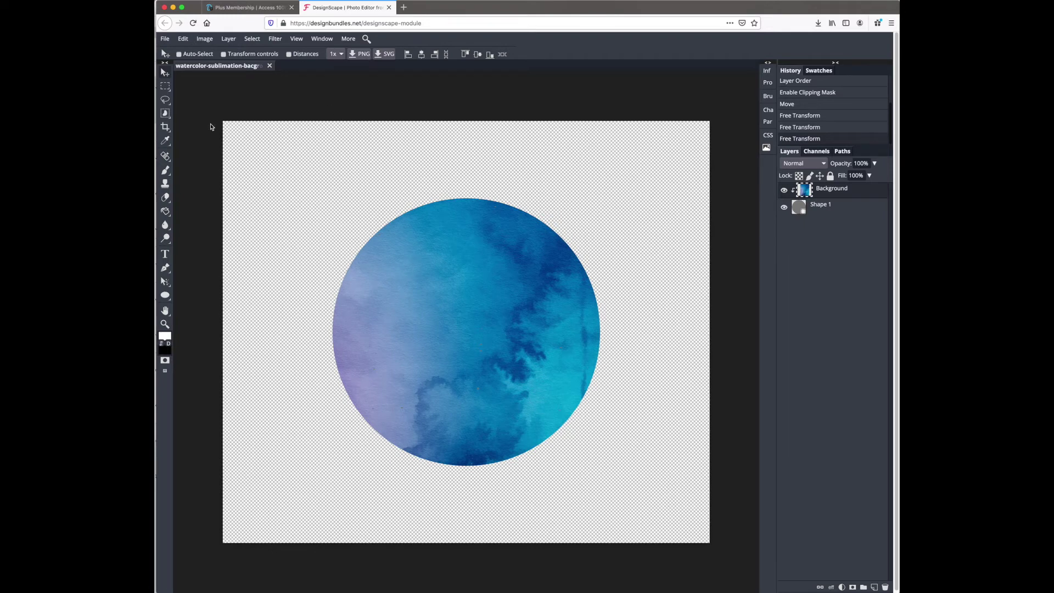
- Load CLN-Princess.otf from Downloads through the Type tool's Load Font option
{"action": "left_click", "coordinate": [165, 255]}
{"action": "left_click", "coordinate": [200, 53]}
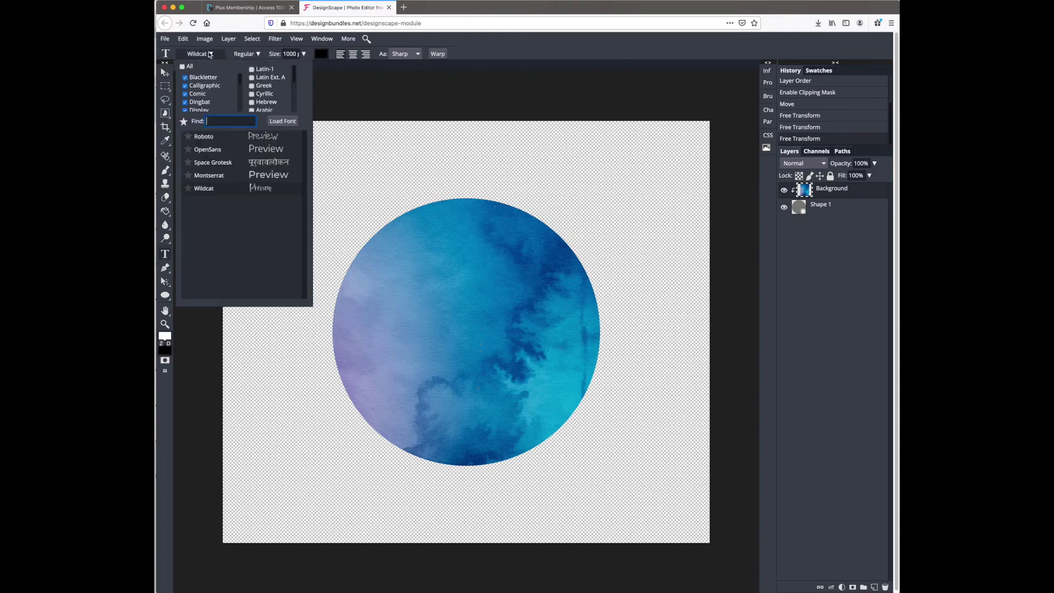
{"action": "left_click", "coordinate": [288, 123]}
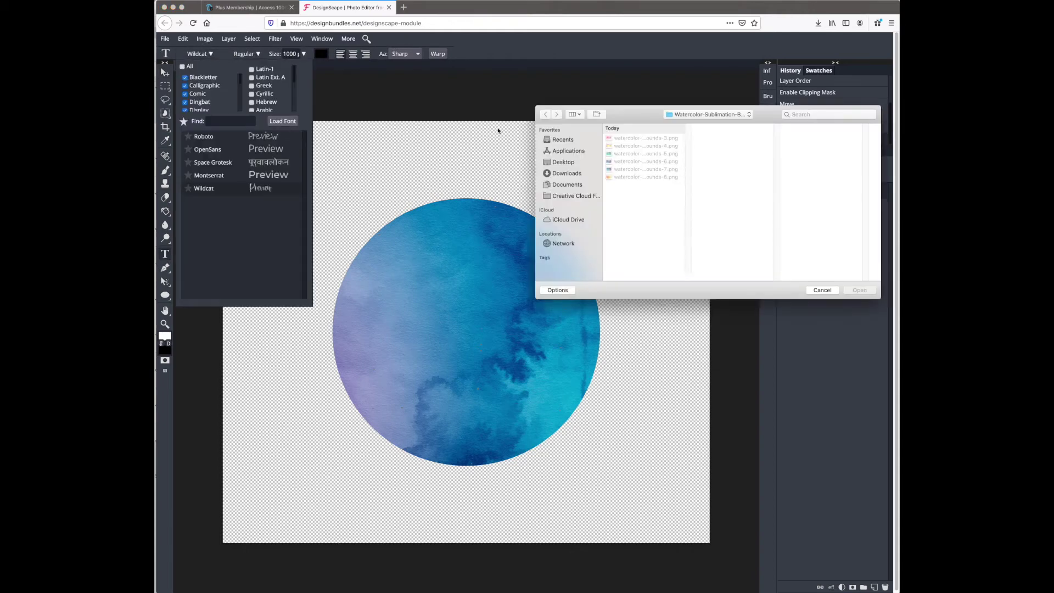
{"action": "left_click", "coordinate": [565, 173]}
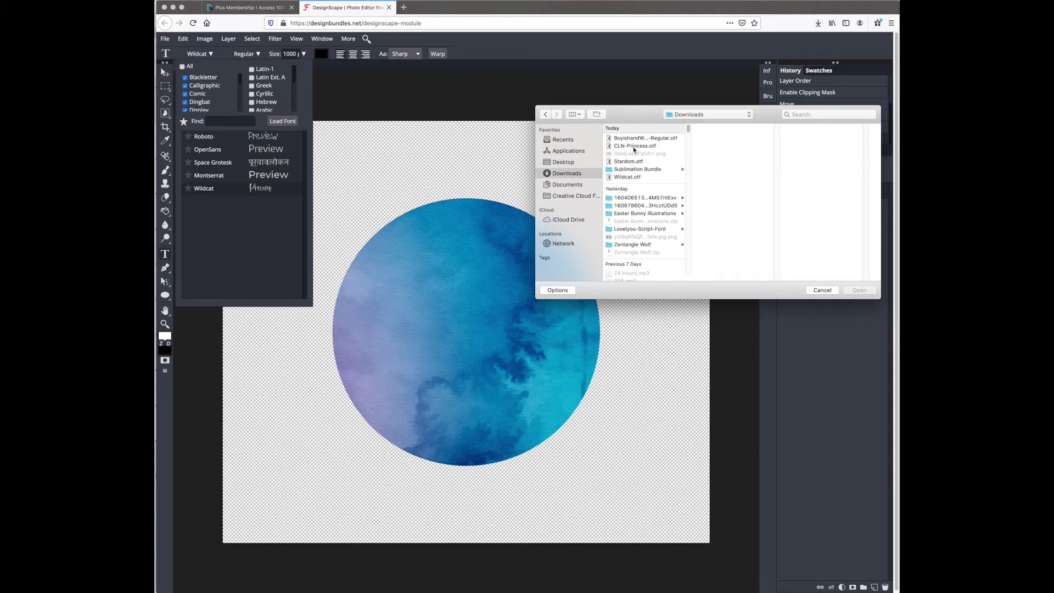
{"action": "left_click", "coordinate": [633, 146]}
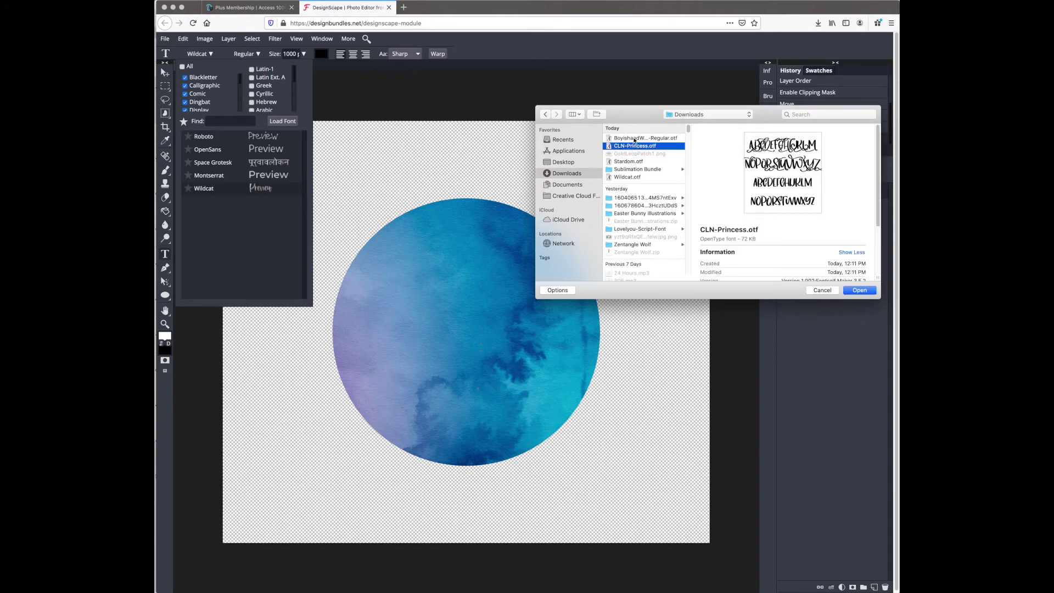
{"action": "left_click_drag", "start_coordinate": [648, 125], "coordinate": [501, 186]}
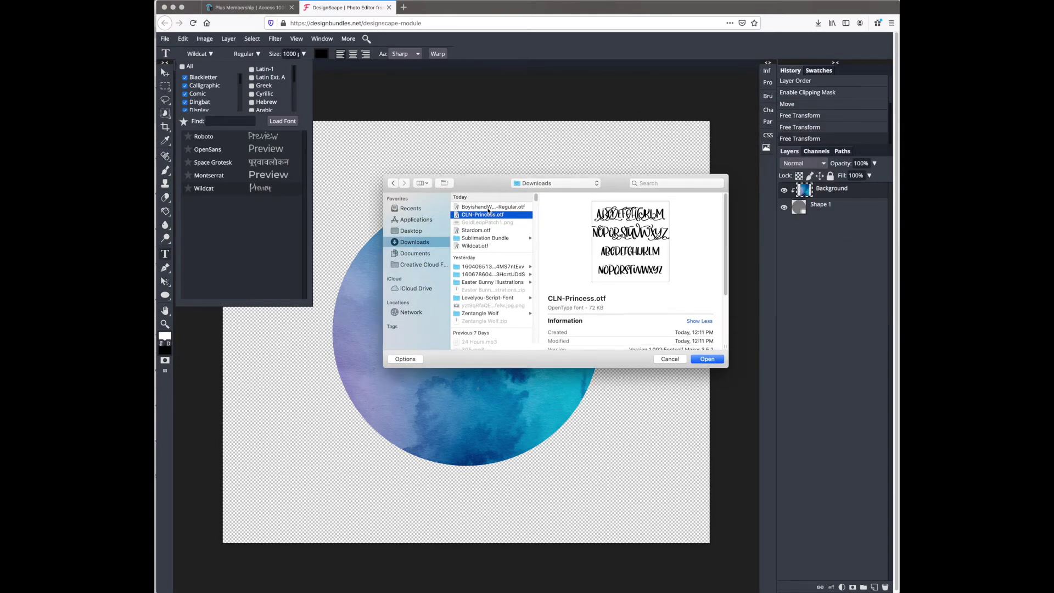
{"action": "left_click", "coordinate": [488, 208]}
{"action": "left_click", "coordinate": [483, 216]}
{"action": "left_click", "coordinate": [700, 360]}
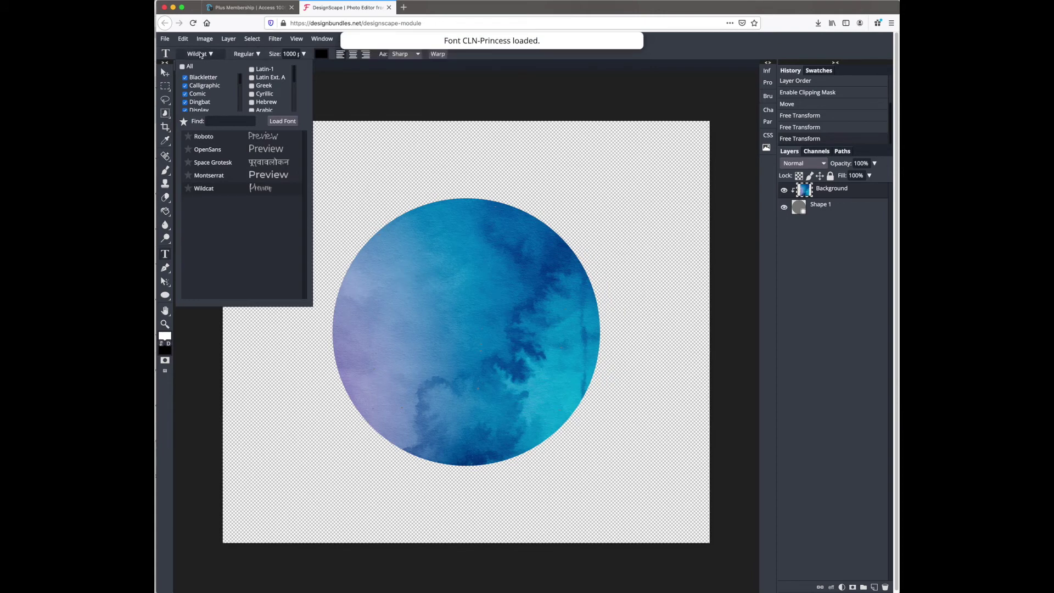
- Draw a text box over the circle and set its font to CLN-Princess
{"action": "left_click_drag", "start_coordinate": [336, 201], "coordinate": [599, 465]}
{"action": "left_click_drag", "start_coordinate": [337, 334], "coordinate": [331, 334]}
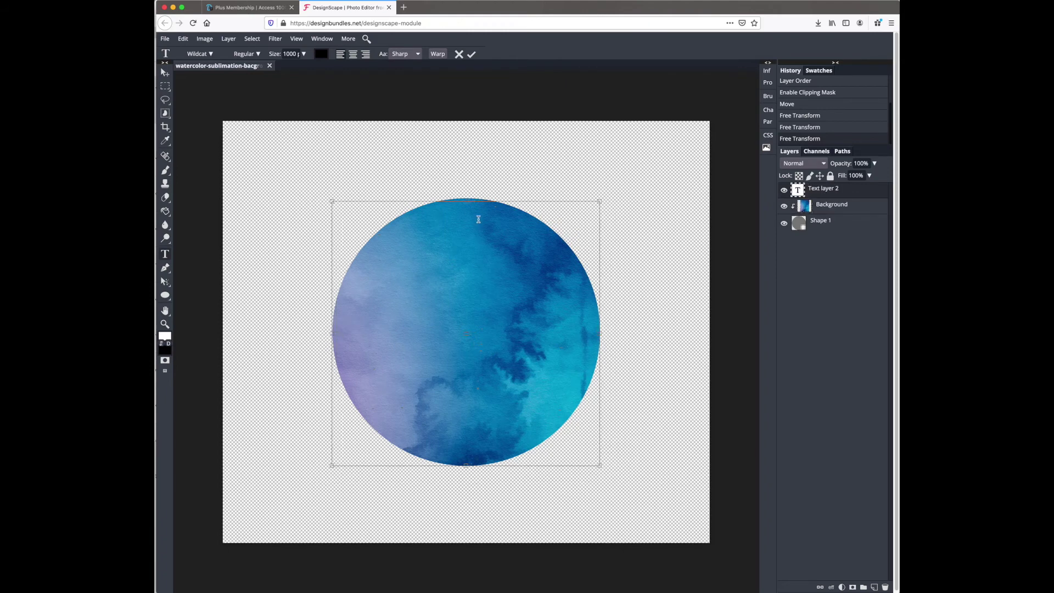
{"action": "left_click_drag", "start_coordinate": [466, 201], "coordinate": [466, 198]}
{"action": "left_click", "coordinate": [199, 54]}
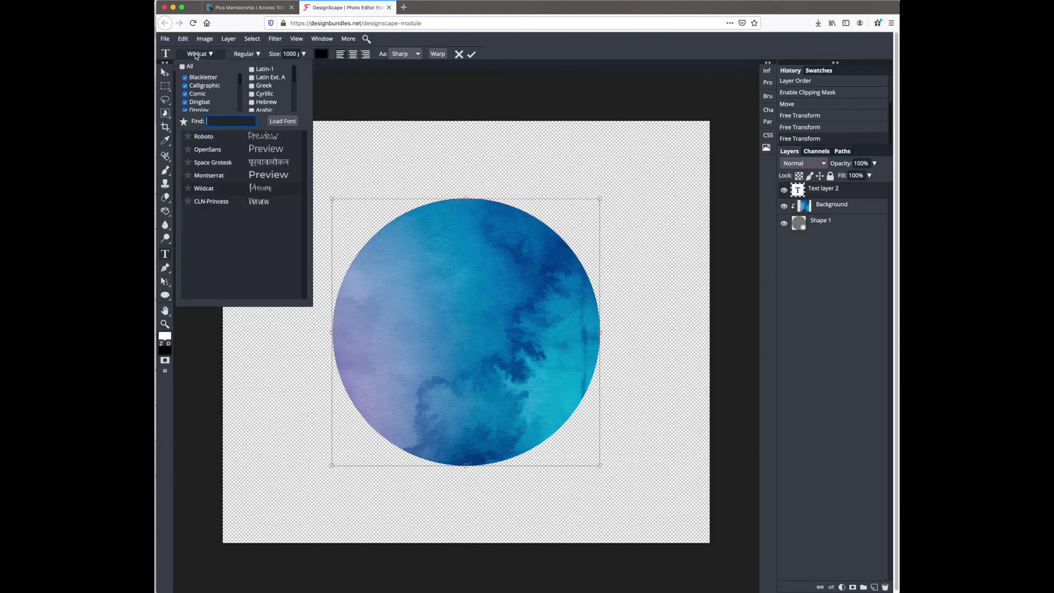
{"action": "left_click", "coordinate": [216, 201]}
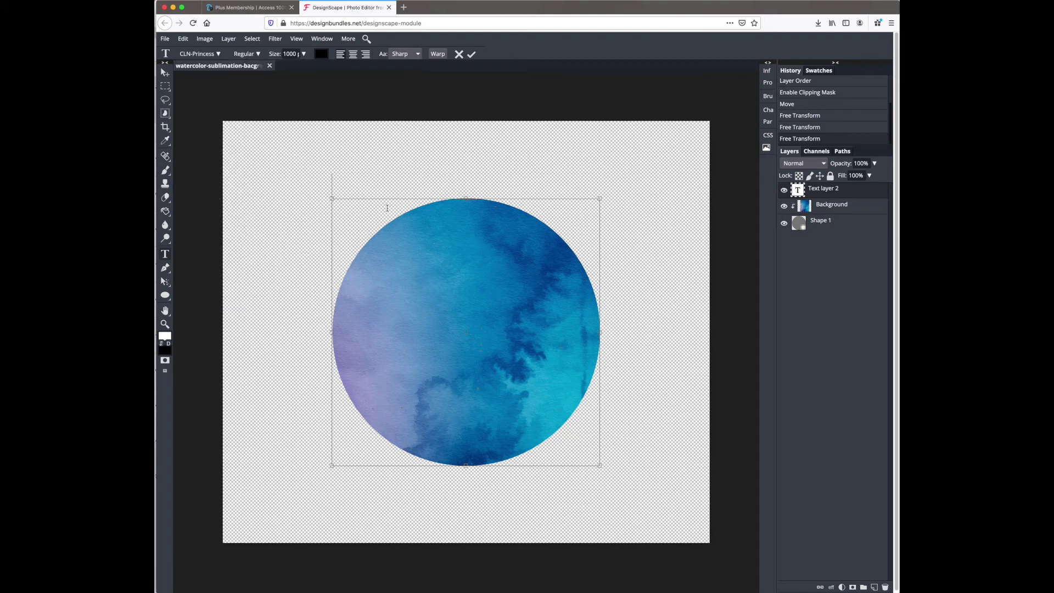
- Type the monogram JGA, commit it, and move it to the circle's centre
{"action": "type", "text": "JAL"}
{"action": "key", "text": "BackSpace"}
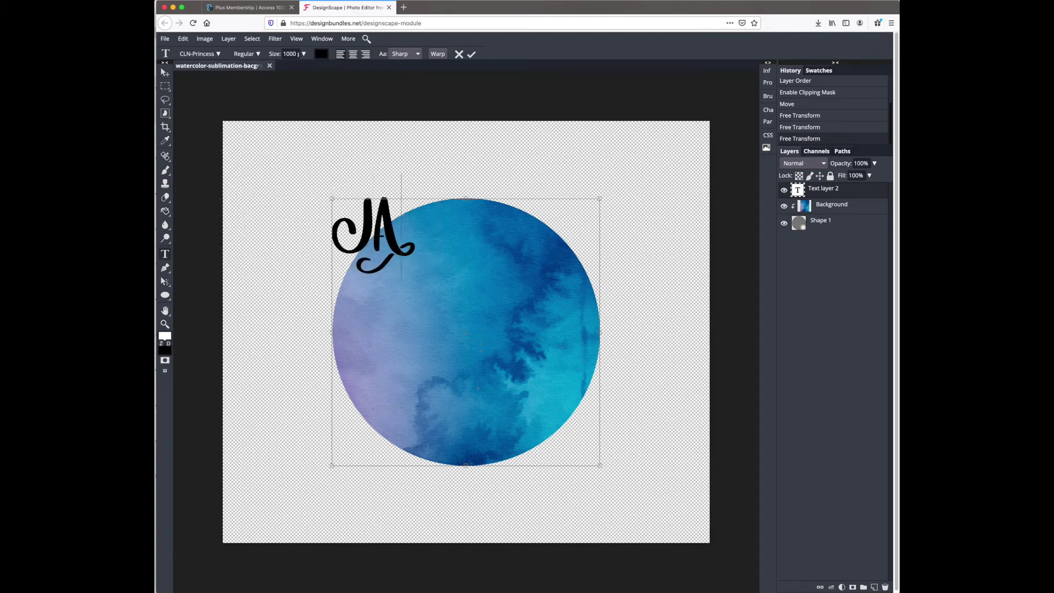
{"action": "type", "text": "L"}
{"action": "key", "text": "BackSpace"}
{"action": "type", "text": "D"}
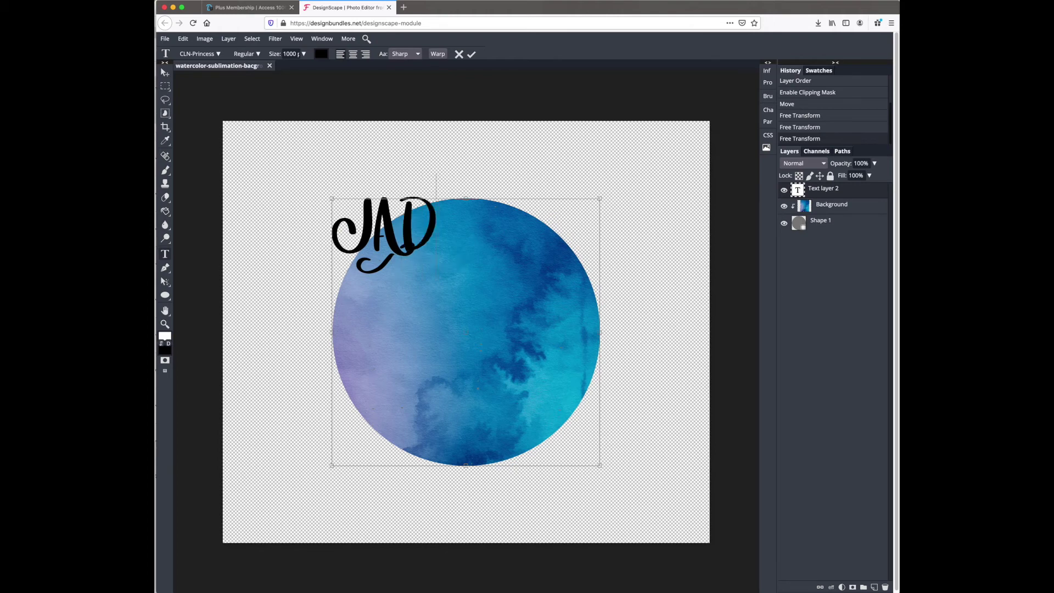
{"action": "key", "text": "BackSpace"}
{"action": "key", "text": "BackSpace"}
{"action": "type", "text": "GA"}
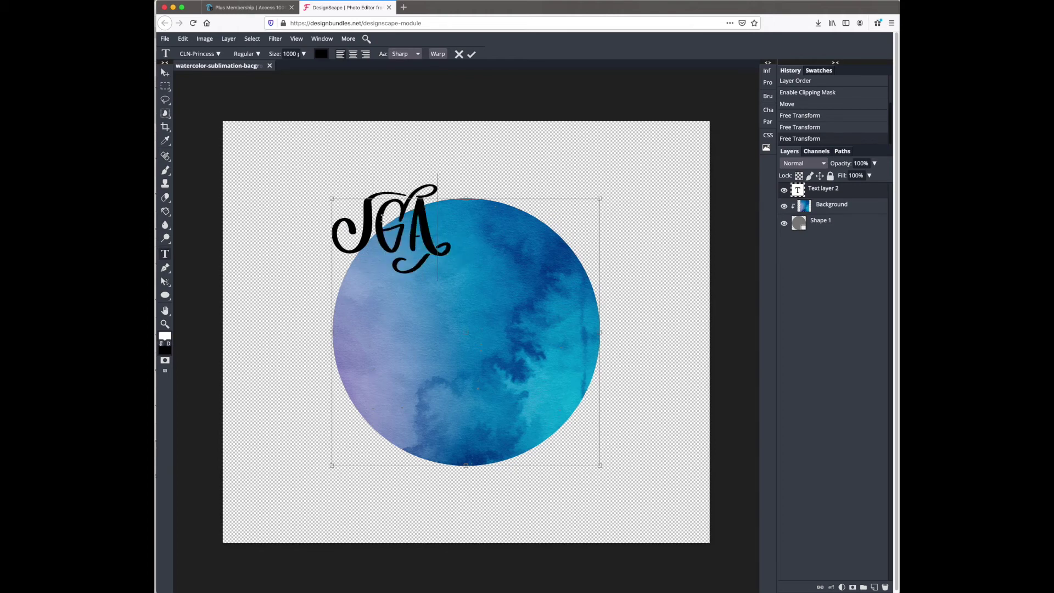
{"action": "left_click", "coordinate": [471, 54]}
{"action": "key", "text": "v"}
{"action": "left_click_drag", "start_coordinate": [427, 235], "coordinate": [329, 94]}
- Change the JGA text size to 2000 and recentre it on the circle
{"action": "double_click", "coordinate": [500, 329]}
{"action": "left_click", "coordinate": [289, 53]}
{"action": "type", "text": "2000"}
{"action": "key", "text": "Return"}
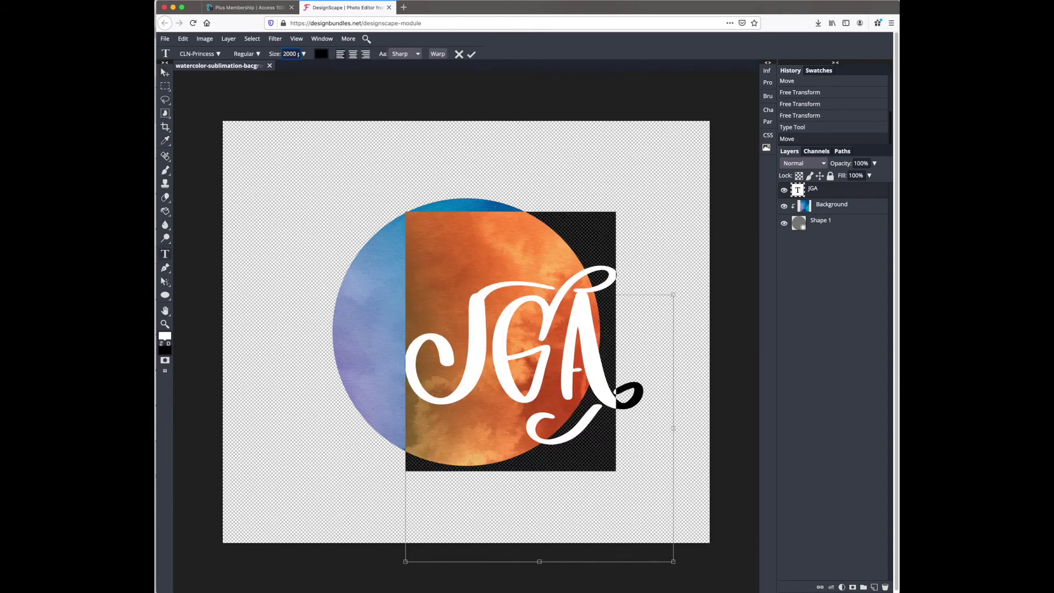
{"action": "left_click", "coordinate": [471, 54]}
{"action": "left_click_drag", "start_coordinate": [480, 358], "coordinate": [444, 323]}
{"action": "left_click", "coordinate": [229, 39]}
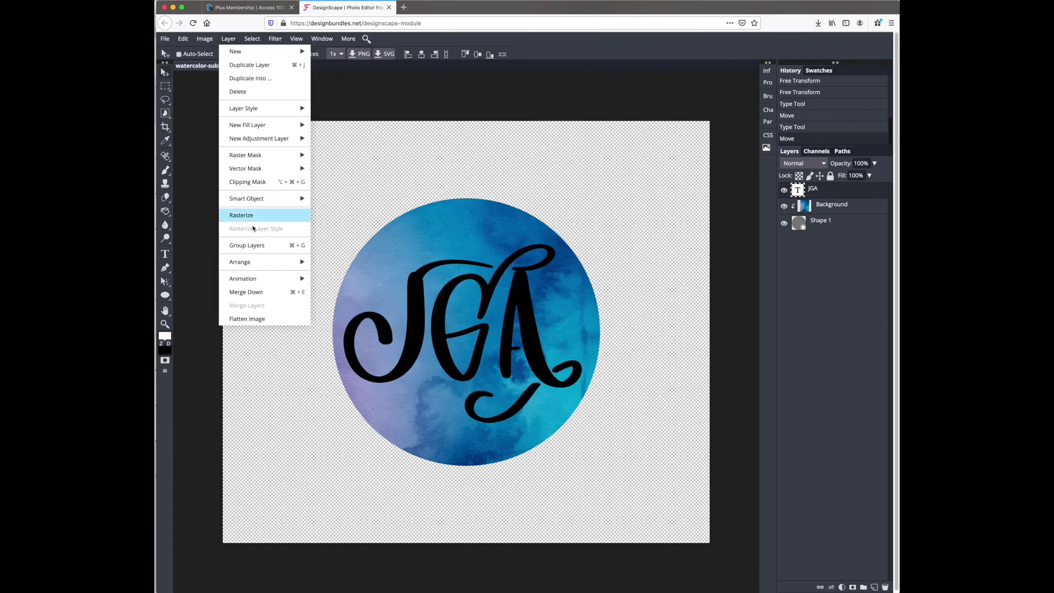
{"action": "left_click", "coordinate": [412, 336]}
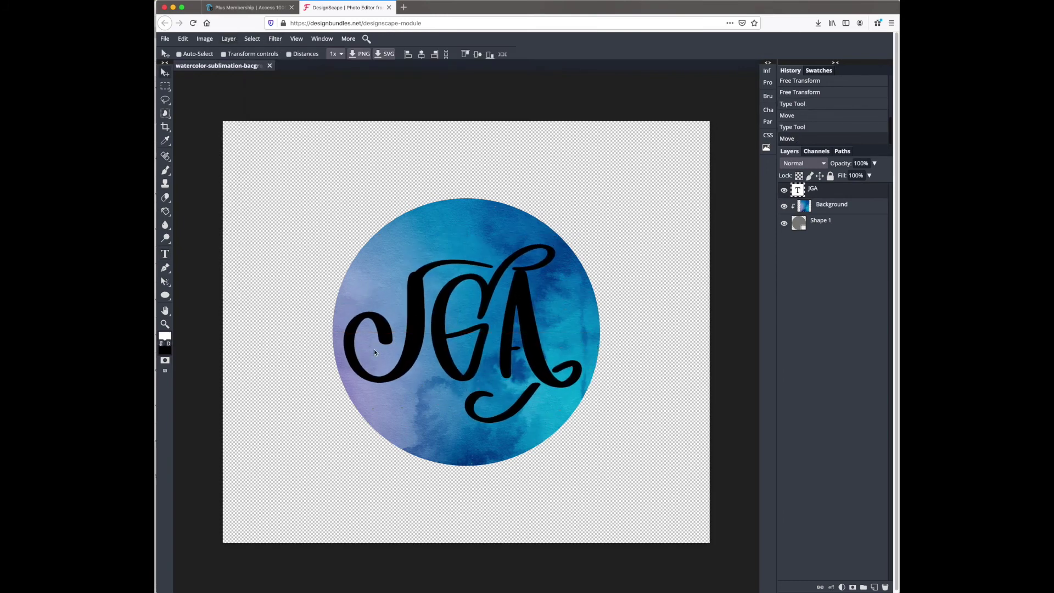
- Recolour all the JGA letters white and commit the change
{"action": "double_click", "coordinate": [381, 349]}
{"action": "key", "text": "ctrl+a"}
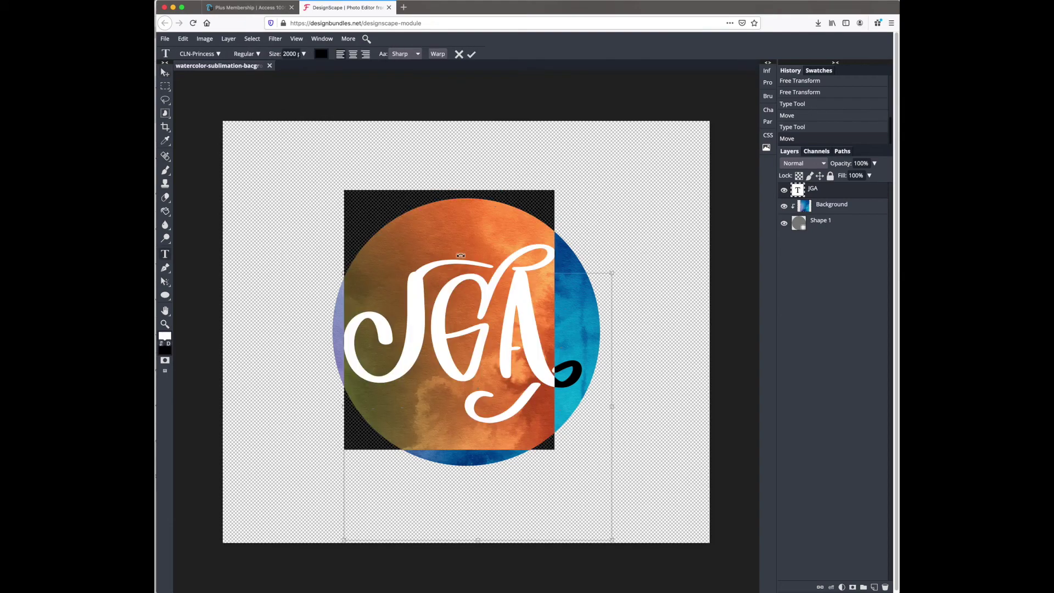
{"action": "left_click", "coordinate": [321, 54]}
{"action": "left_click", "coordinate": [421, 210]}
{"action": "left_click", "coordinate": [388, 223]}
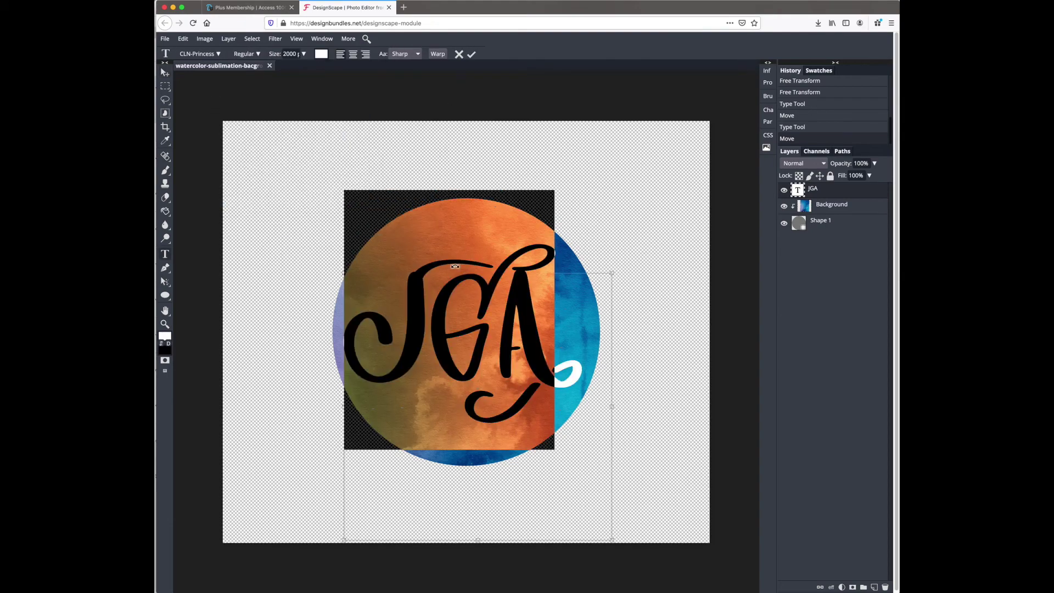
{"action": "left_click", "coordinate": [471, 54]}
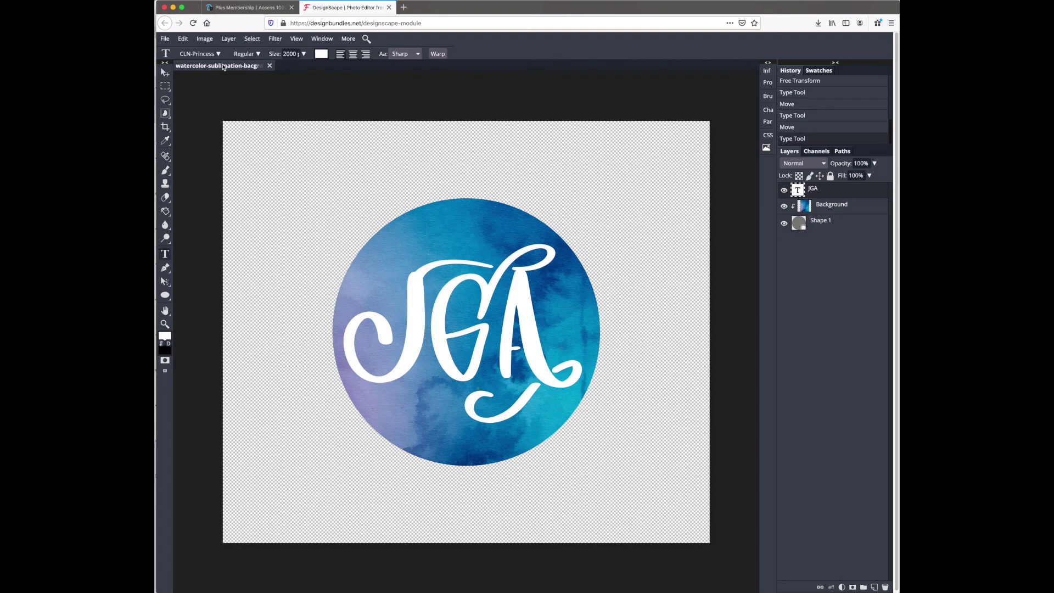
- Rasterize the JGA layer, toggle Background and Shape 1 visibility to check, then select Background
{"action": "left_click", "coordinate": [229, 39]}
{"action": "mouse_move", "coordinate": [248, 169]}
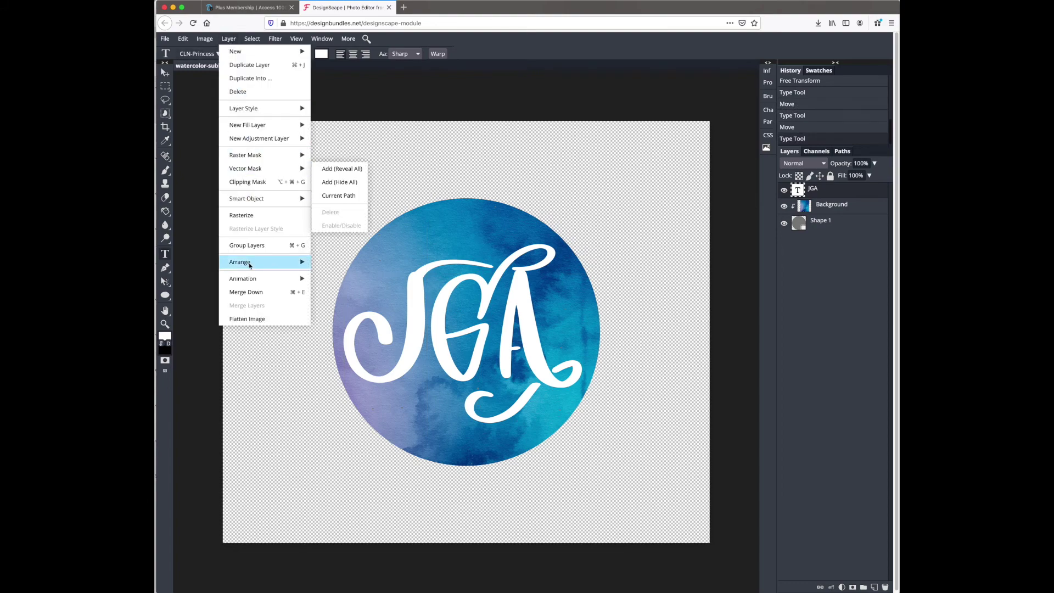
{"action": "left_click", "coordinate": [242, 215]}
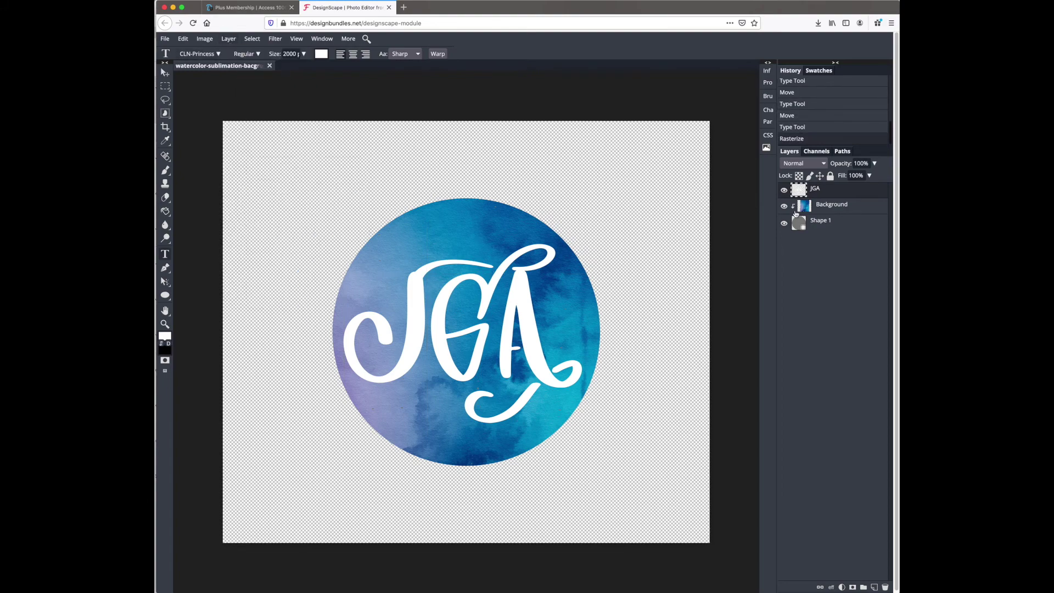
{"action": "left_click", "coordinate": [785, 207]}
{"action": "left_click", "coordinate": [784, 223]}
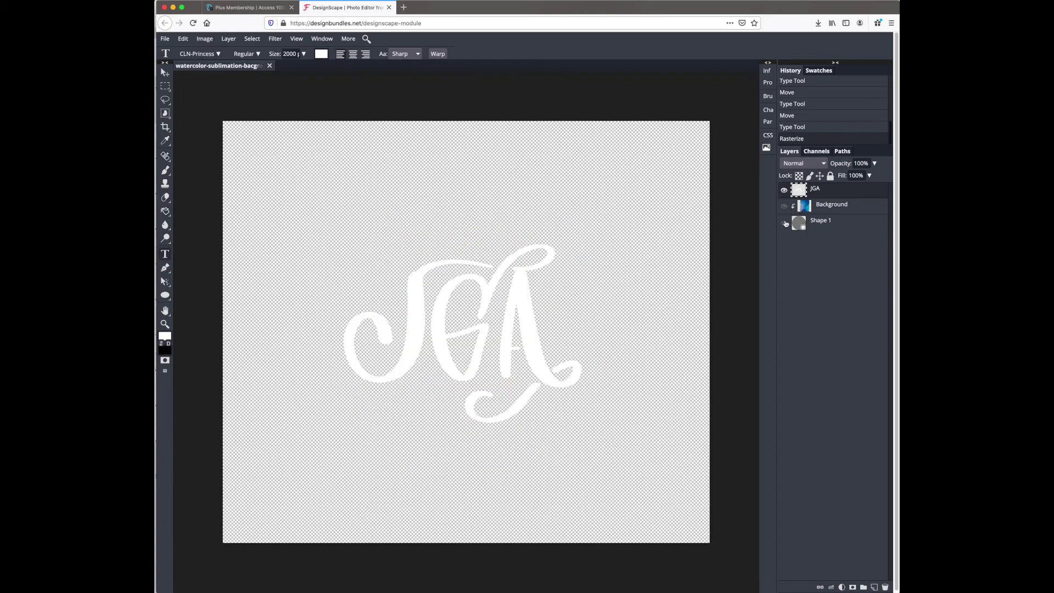
{"action": "left_click", "coordinate": [784, 223]}
{"action": "left_click", "coordinate": [785, 206]}
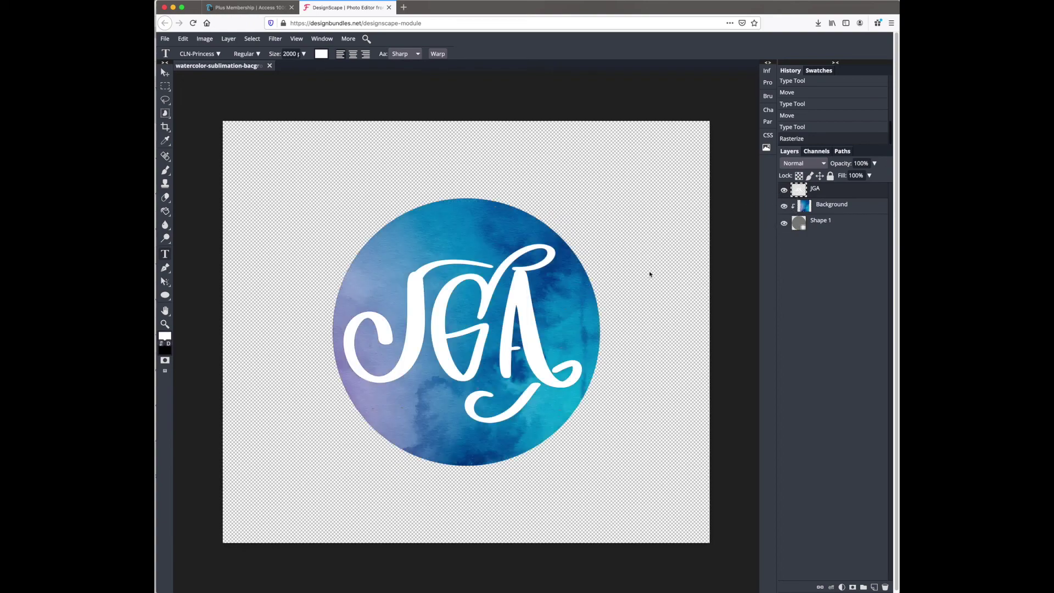
{"action": "left_click", "coordinate": [858, 207]}
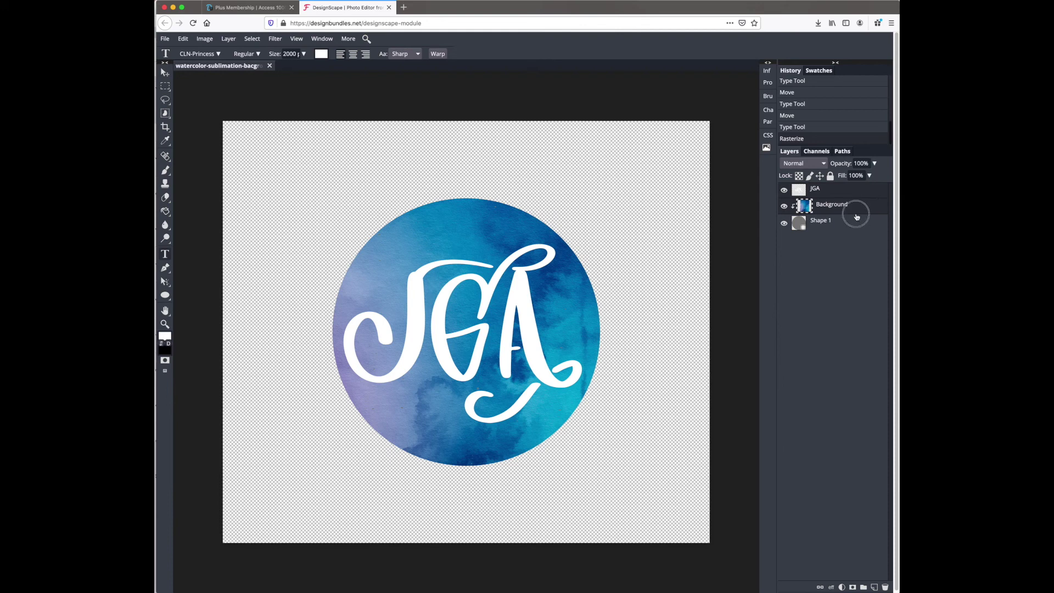
- Centre the JGA monogram horizontally and vertically, then nudge it slightly left
{"action": "right_click", "coordinate": [852, 193]}
{"action": "left_click", "coordinate": [852, 193]}
{"action": "key", "text": "v"}
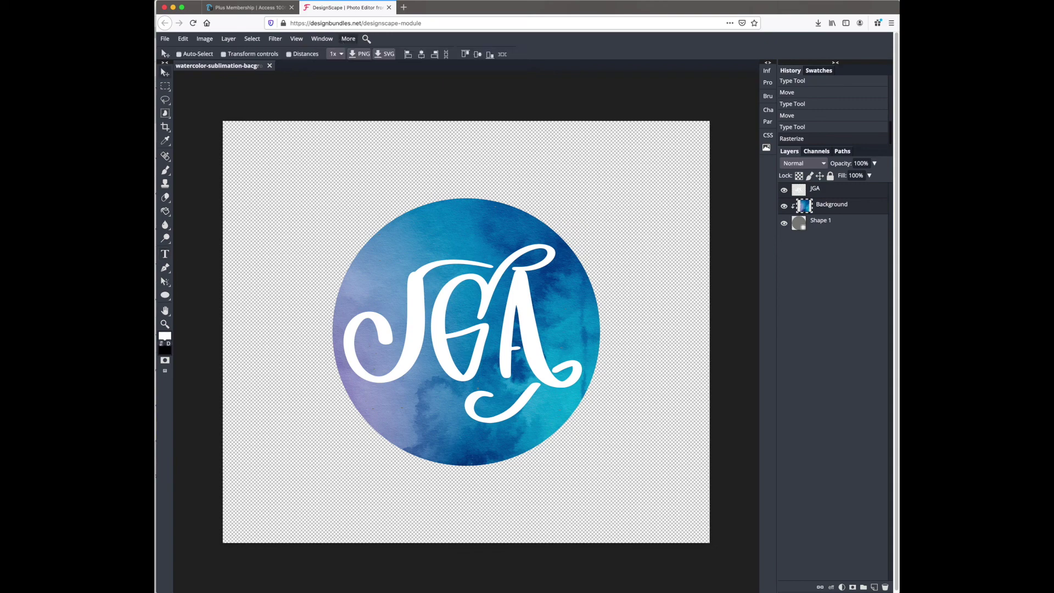
{"action": "left_click", "coordinate": [421, 55]}
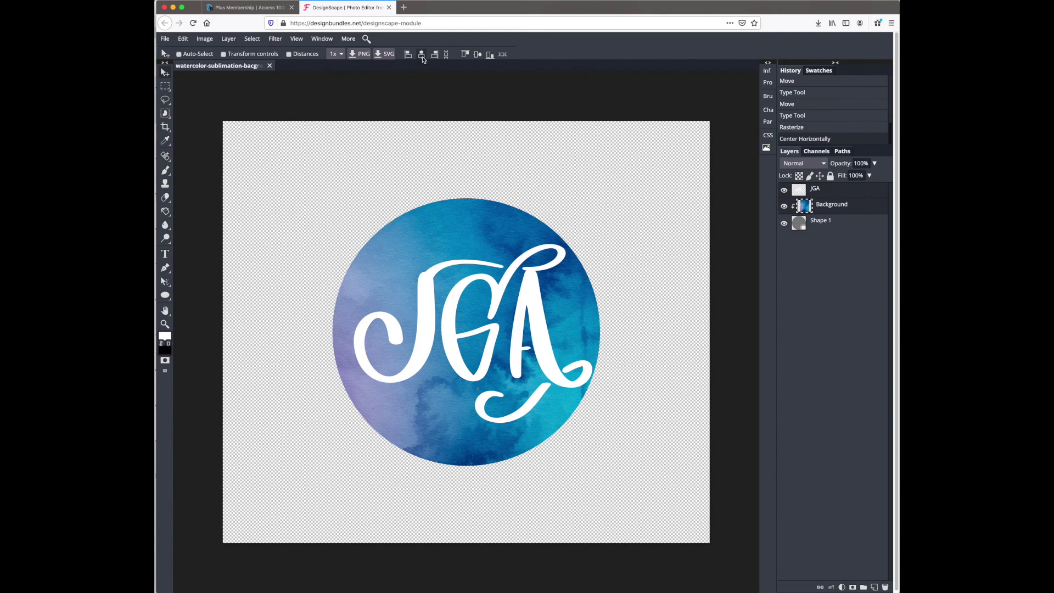
{"action": "left_click", "coordinate": [477, 55]}
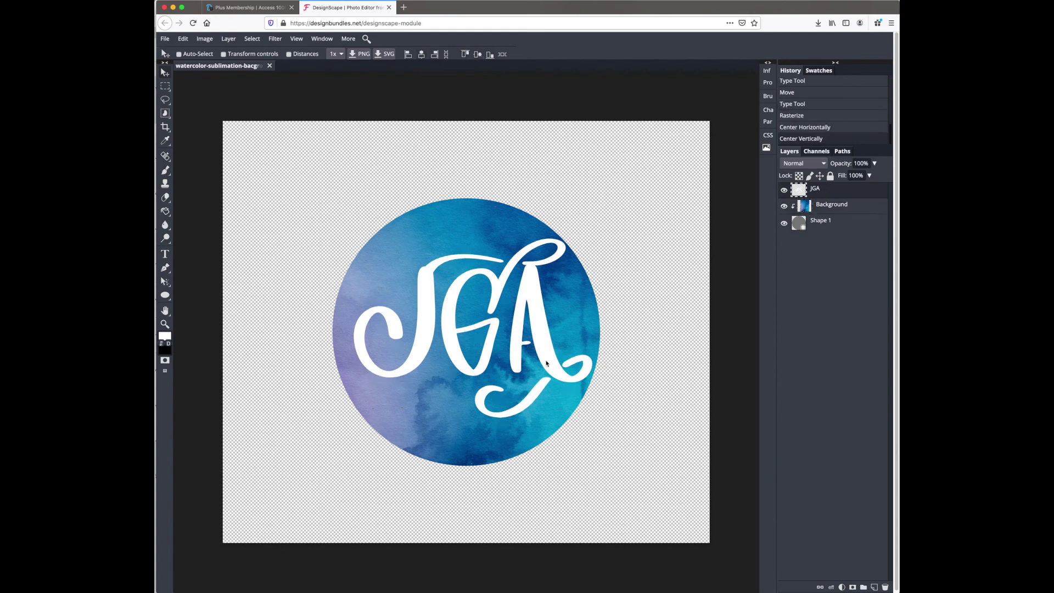
{"action": "left_click_drag", "start_coordinate": [618, 371], "coordinate": [610, 374]}
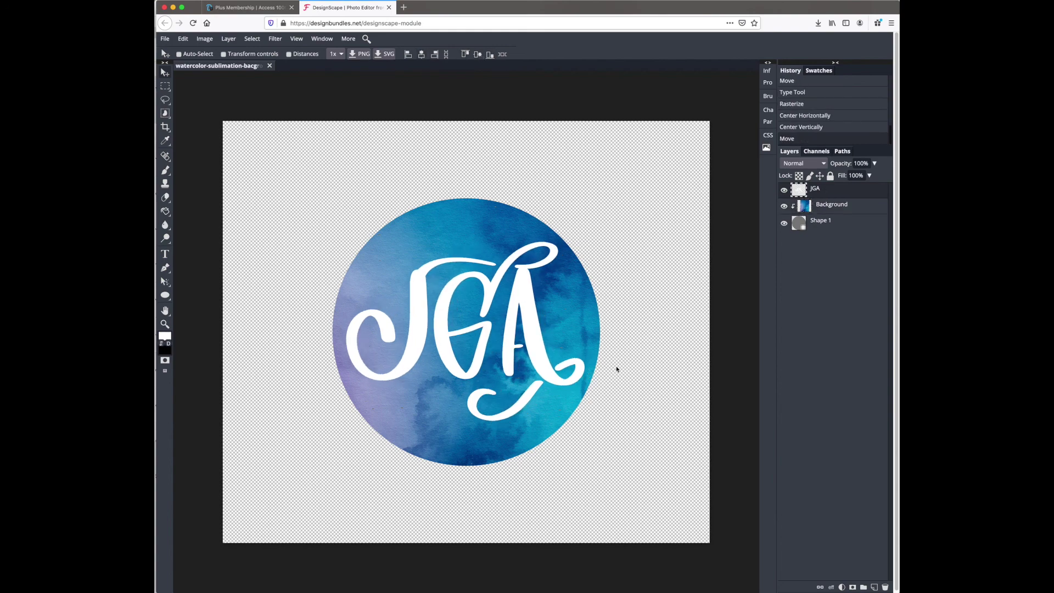
- Export the design as a PNG and save it from Save for web
{"action": "left_click", "coordinate": [165, 38]}
{"action": "mouse_move", "coordinate": [198, 145]}
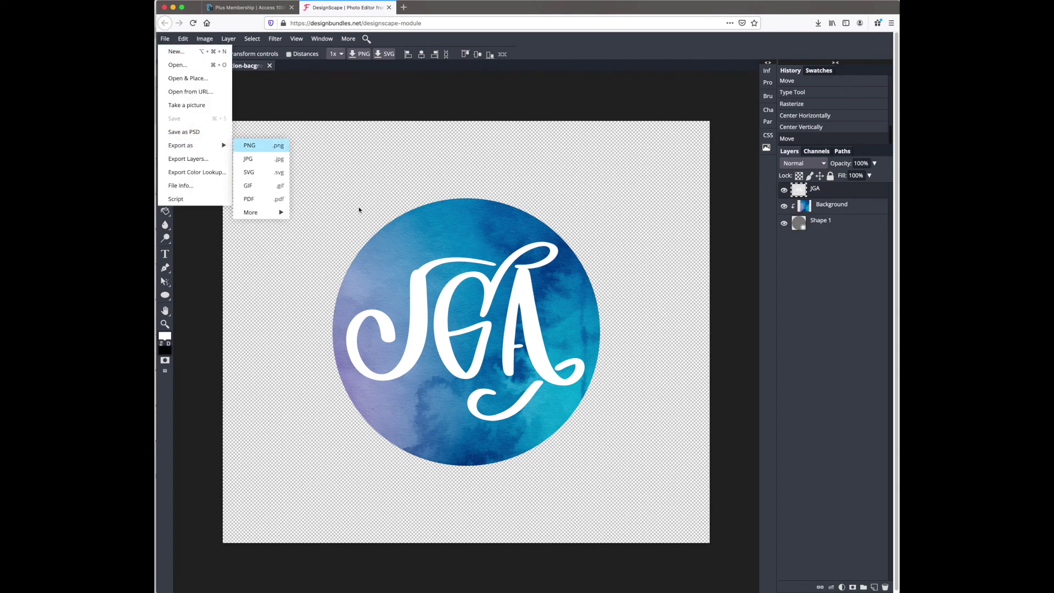
{"action": "left_click", "coordinate": [250, 145]}
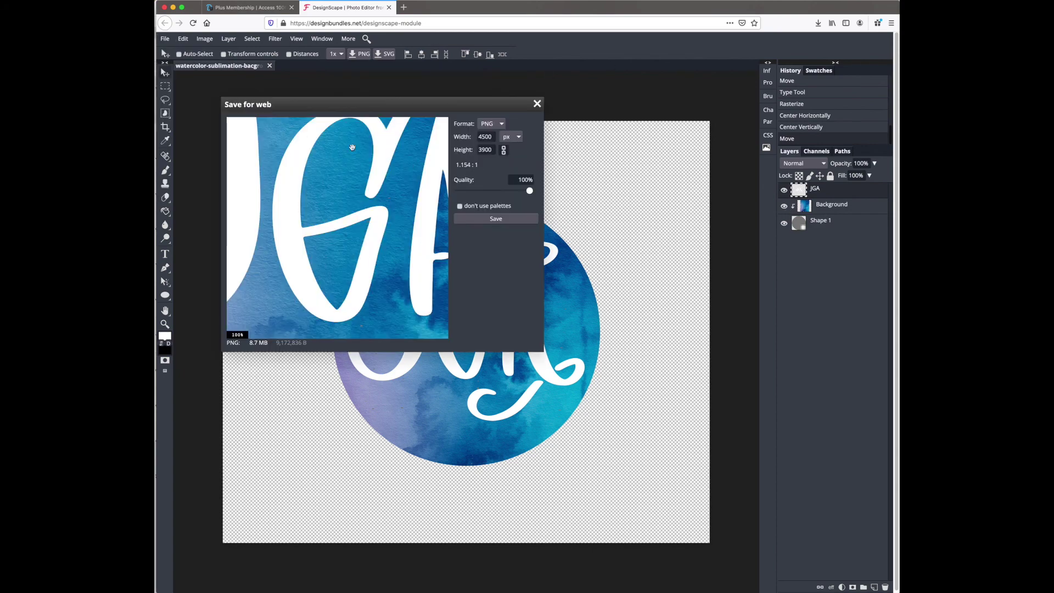
{"action": "left_click", "coordinate": [496, 218]}
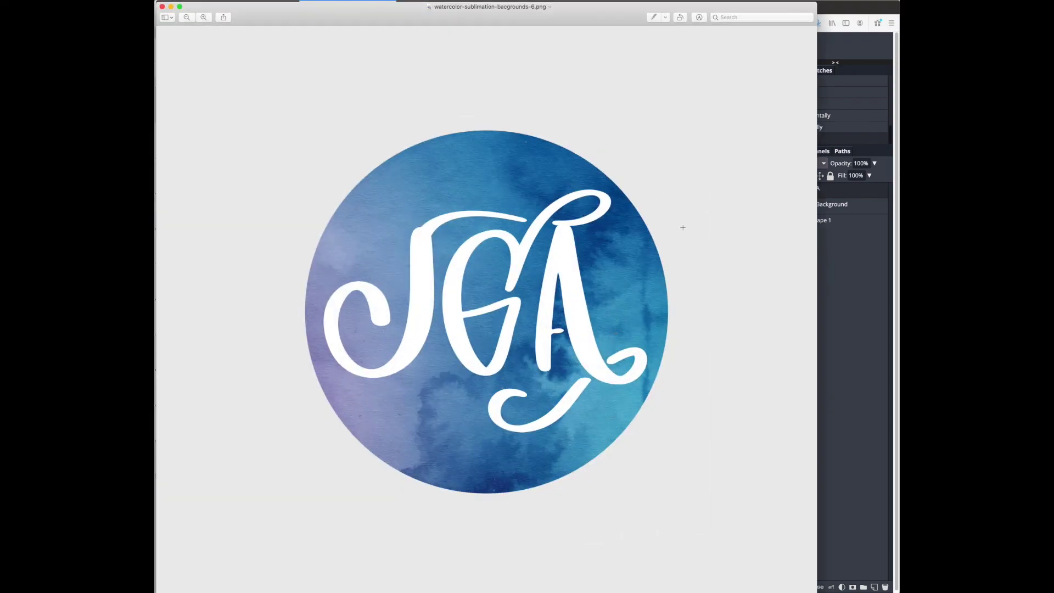